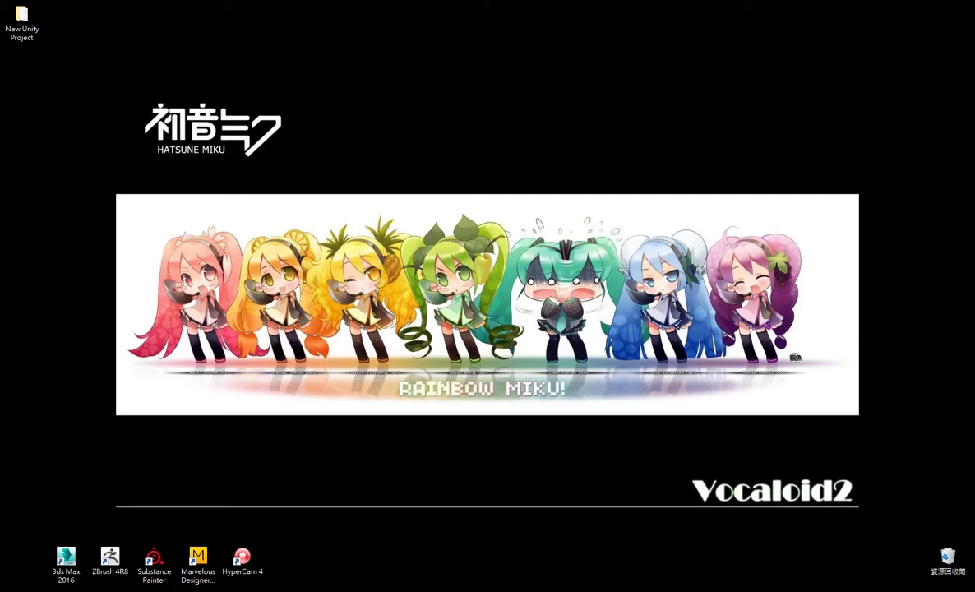
Launch Substance Painter, dismiss the bug report and welcome dialogs, and maximize the window.
{"action": "left_click", "coordinate": [155, 559]}
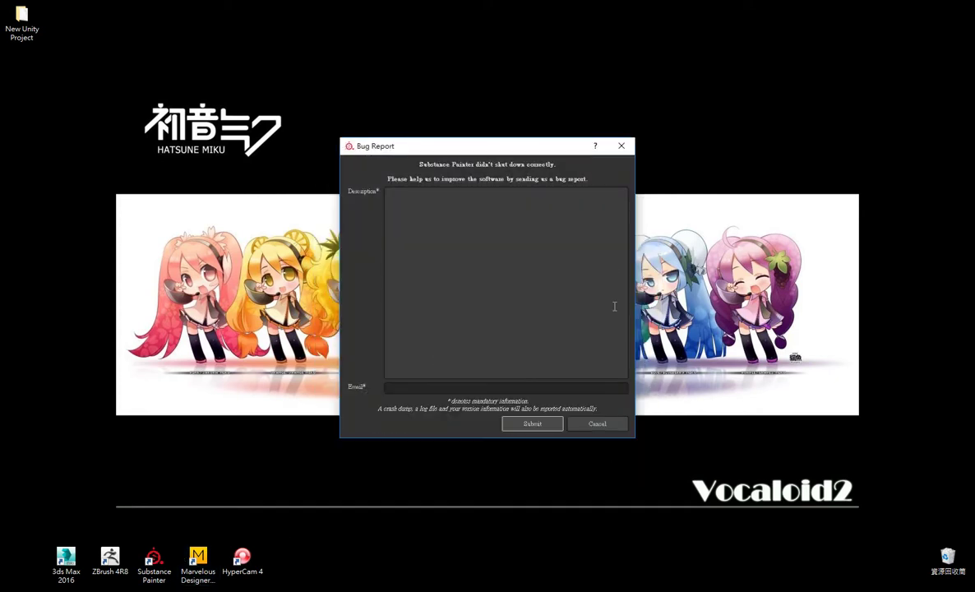
{"action": "left_click", "coordinate": [597, 423]}
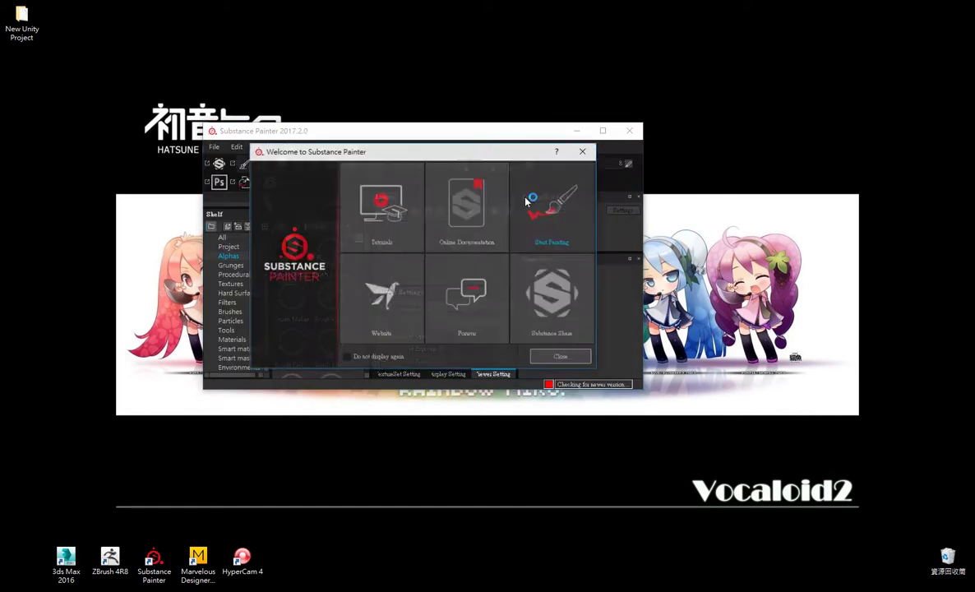
{"action": "left_click", "coordinate": [584, 151]}
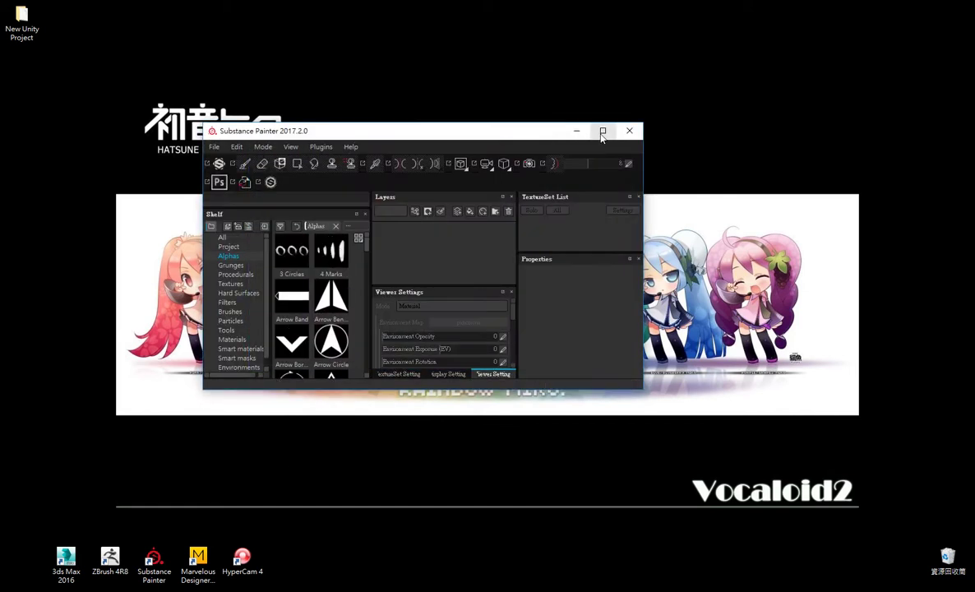
{"action": "left_click", "coordinate": [601, 132]}
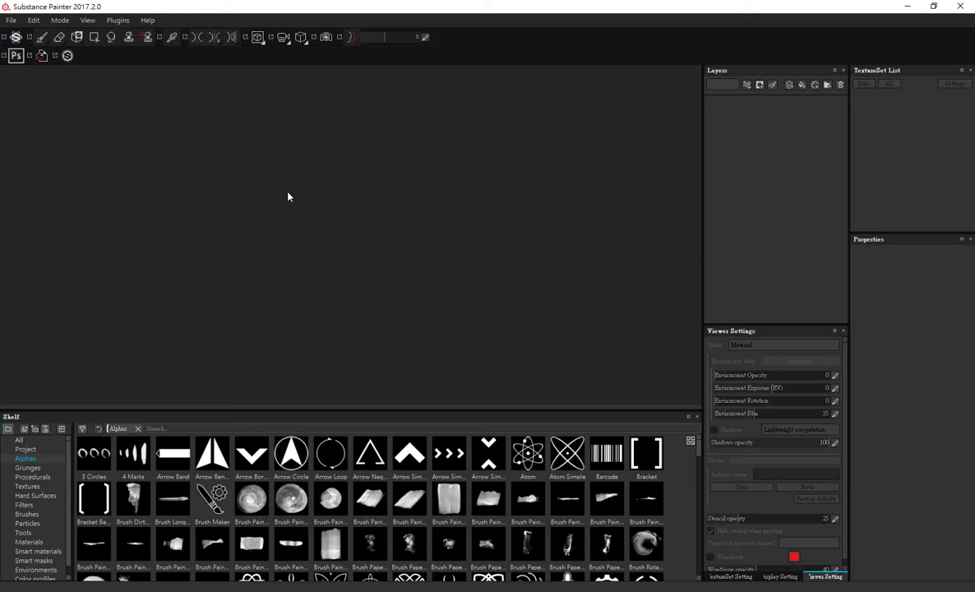
Open bucket.spp, accept the old-version warning, and orbit to a front view of the barrel.
{"action": "left_click", "coordinate": [12, 20]}
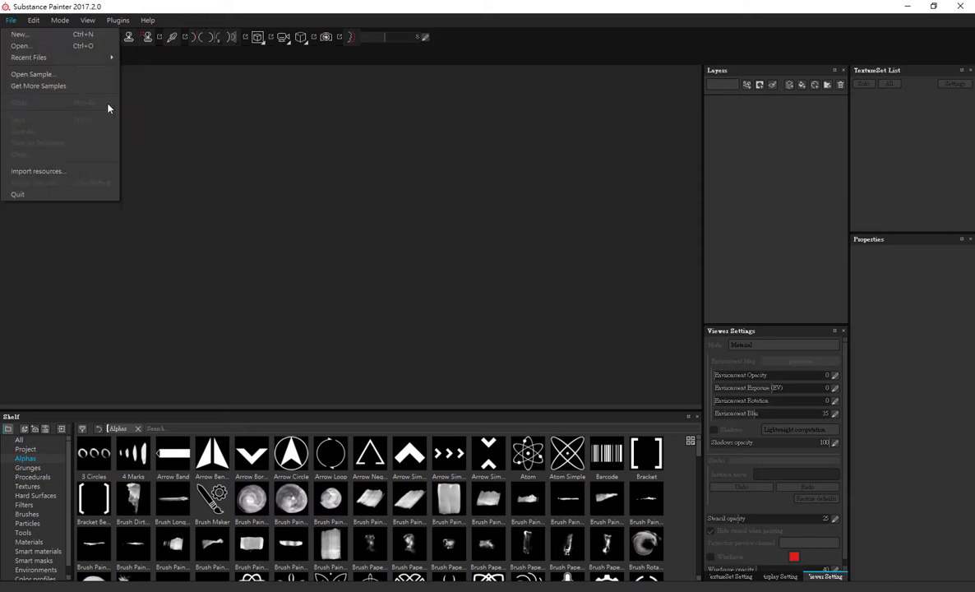
{"action": "left_click", "coordinate": [77, 50]}
{"action": "left_click", "coordinate": [129, 85]}
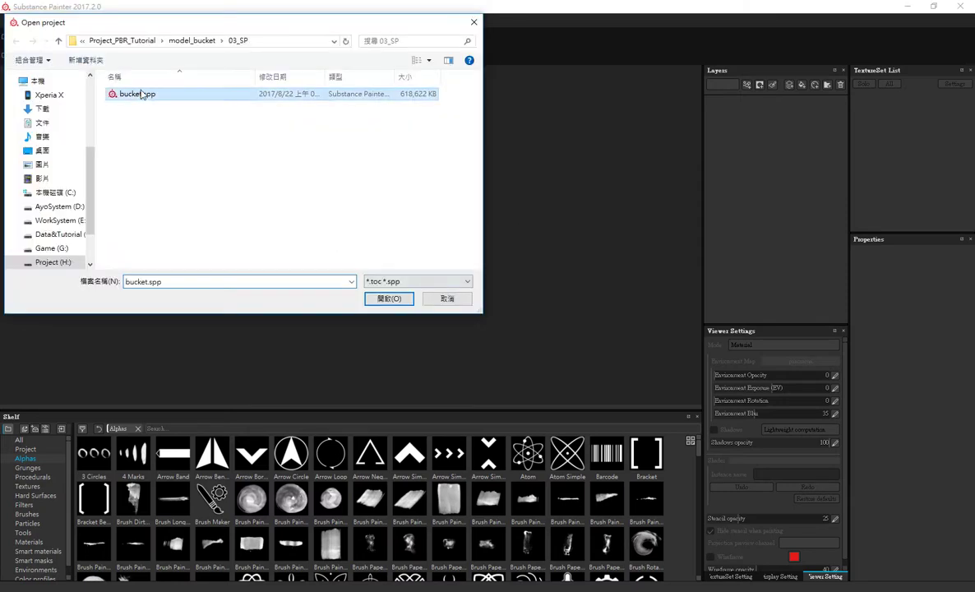
{"action": "left_click", "coordinate": [387, 298]}
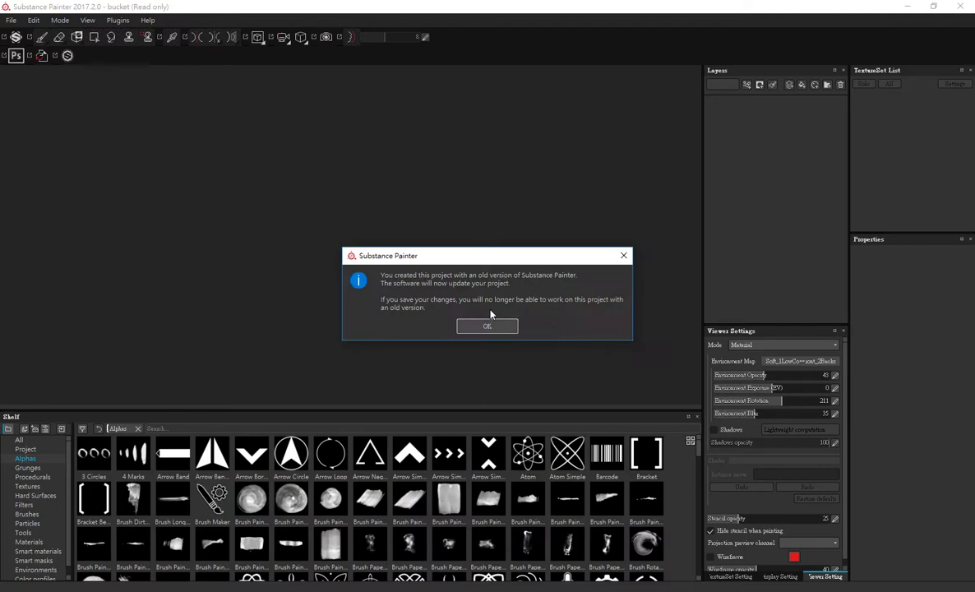
{"action": "left_click", "coordinate": [493, 328]}
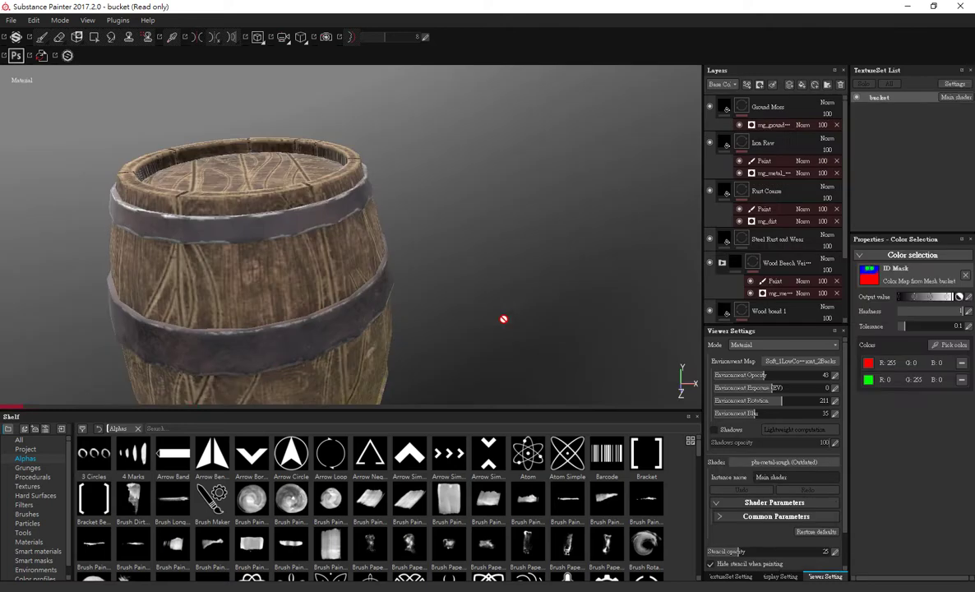
{"action": "right_click_drag", "start_coordinate": [429, 322], "coordinate": [494, 297], "text": "alt"}
{"action": "mouse_move", "coordinate": [494, 297]}
{"action": "left_mouse_down", "text": "alt"}
{"action": "mouse_move", "coordinate": [526, 241]}
{"action": "mouse_move", "coordinate": [533, 261]}
{"action": "mouse_move", "coordinate": [516, 176]}
{"action": "mouse_move", "coordinate": [519, 252]}
{"action": "mouse_move", "coordinate": [505, 257]}
{"action": "left_mouse_up", "text": "alt"}
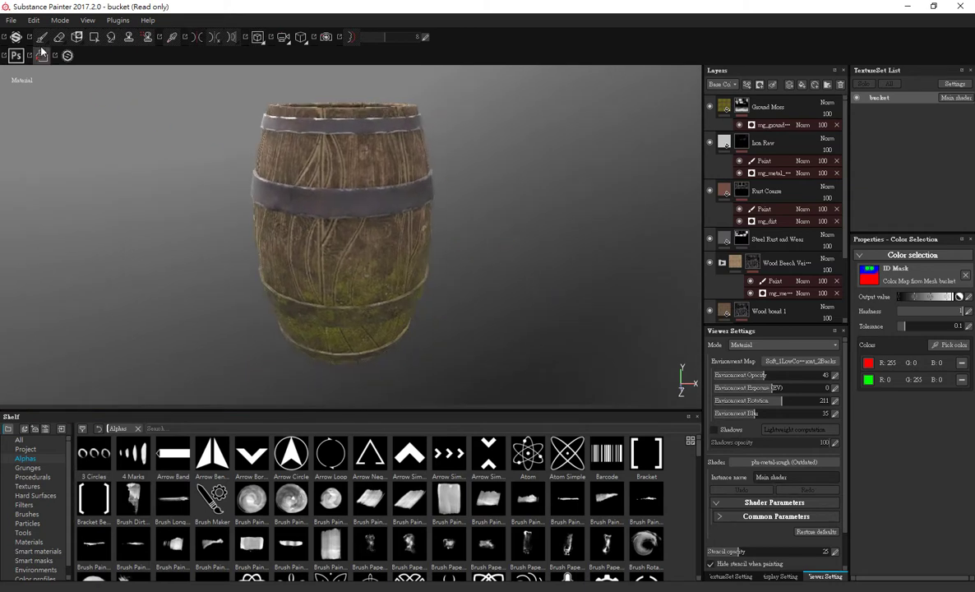
{"action": "left_click", "coordinate": [16, 22]}
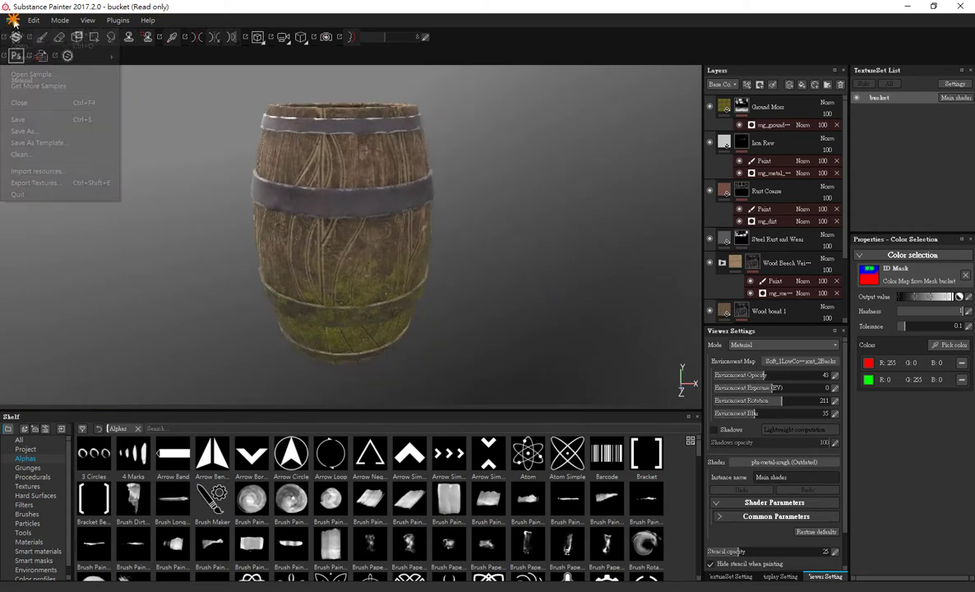
Open the Export Textures dialog, move it aside, and show its Configuration page.
{"action": "left_click", "coordinate": [86, 188]}
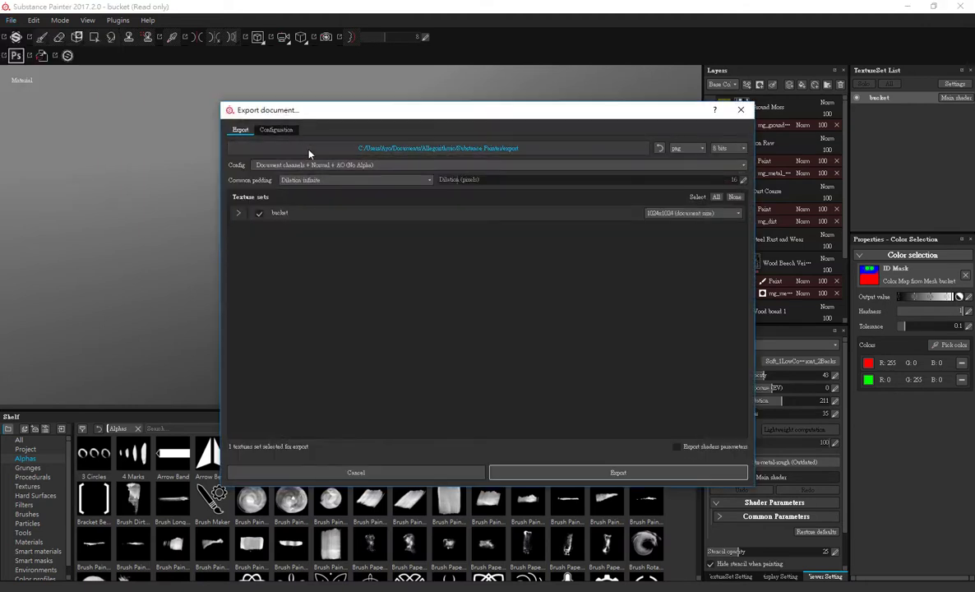
{"action": "left_click_drag", "start_coordinate": [490, 113], "coordinate": [413, 100]}
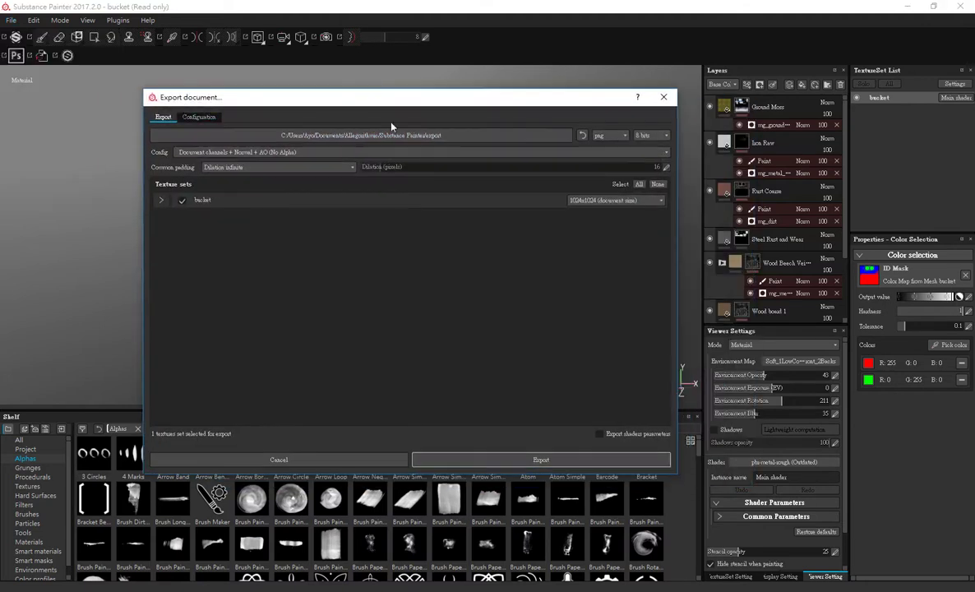
{"action": "left_click", "coordinate": [206, 122]}
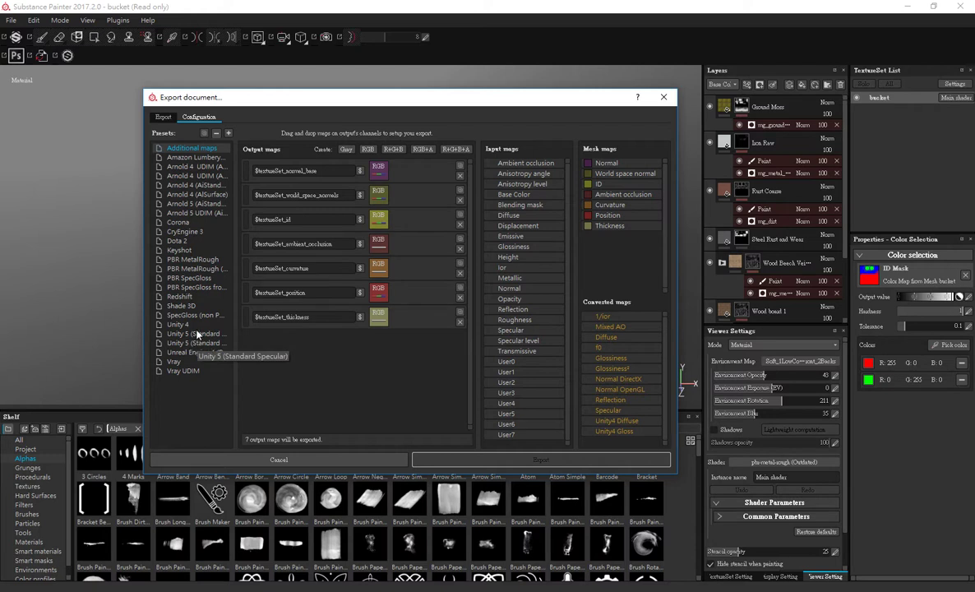
Load the Unity 5 (Standard Metallic) preset and delete its Emission Gray output map.
{"action": "left_click", "coordinate": [198, 334]}
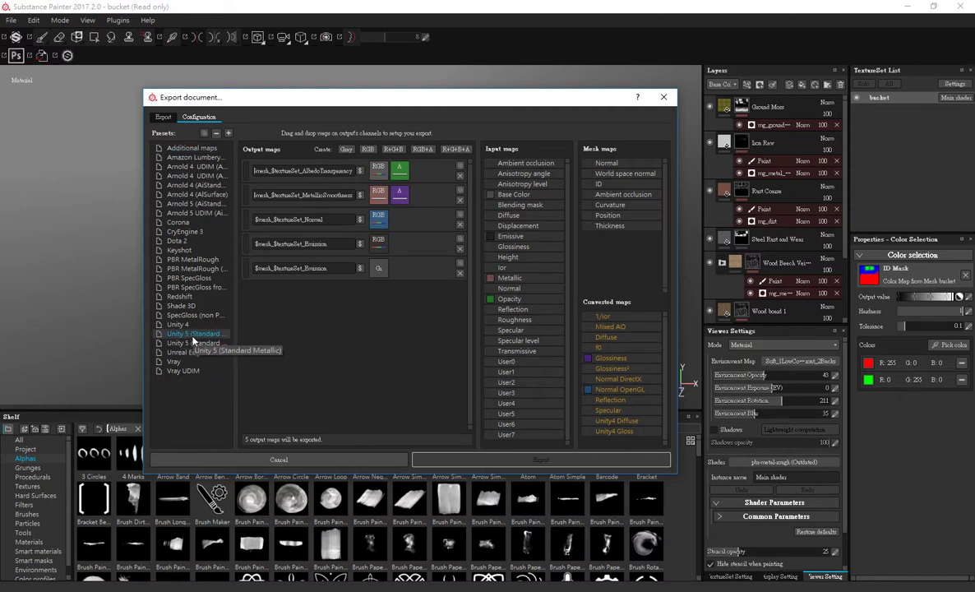
{"action": "left_click", "coordinate": [459, 273]}
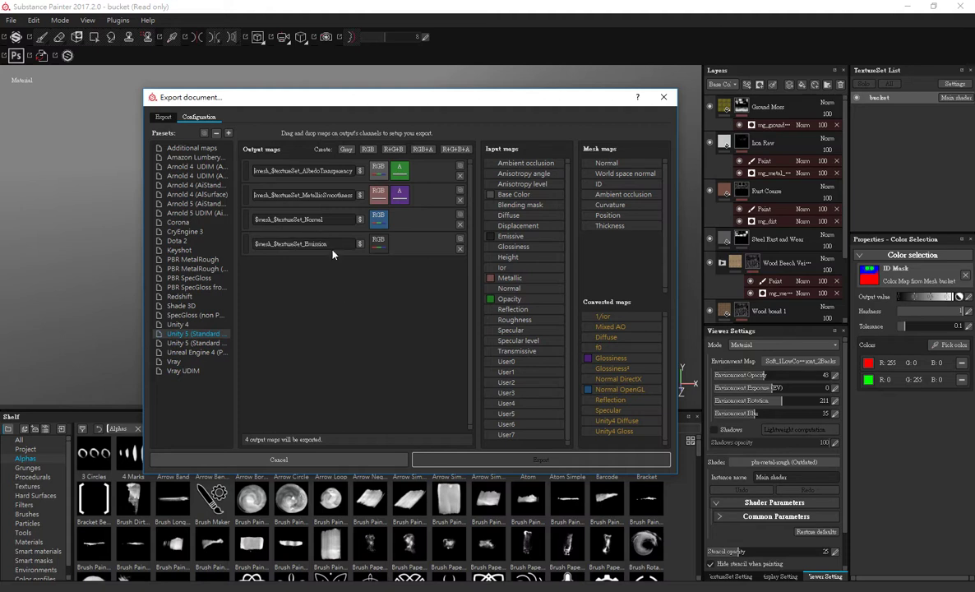
{"action": "mouse_move", "coordinate": [370, 97]}
{"action": "left_mouse_down"}
{"action": "mouse_move", "coordinate": [386, 315]}
{"action": "mouse_move", "coordinate": [416, 86]}
{"action": "left_mouse_up"}
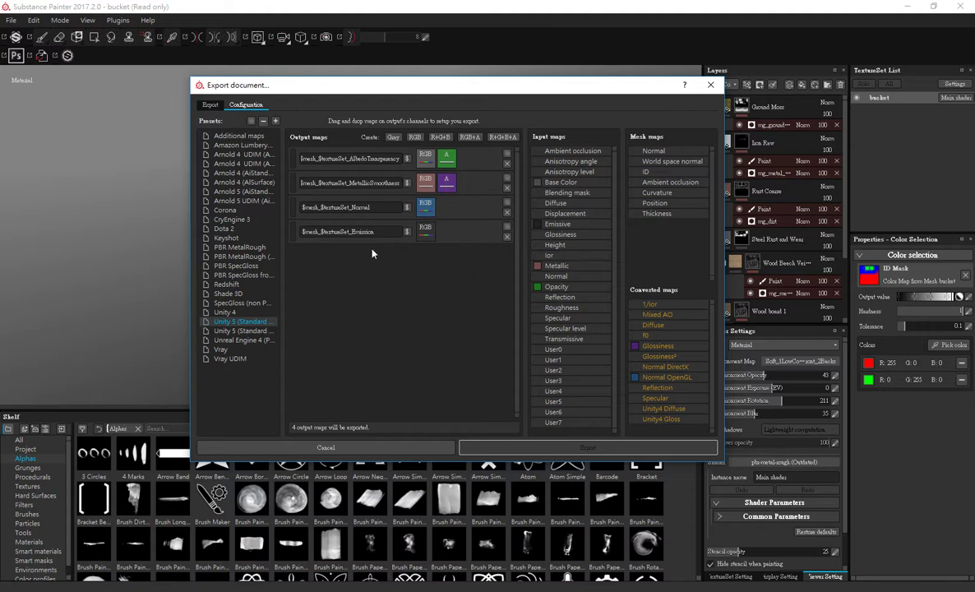
Add a grayscale $mesh_$textureSet_AO output map fed by ambient occlusion's gray channel.
{"action": "left_click", "coordinate": [391, 136]}
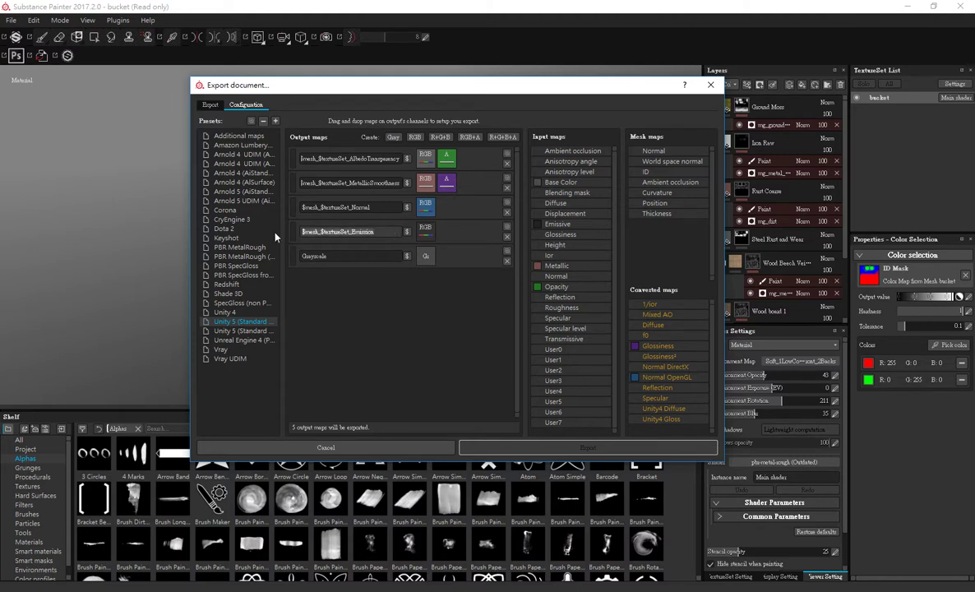
{"action": "double_click", "coordinate": [337, 257]}
{"action": "type", "text": "$mesh_$textureSet_Emission"}
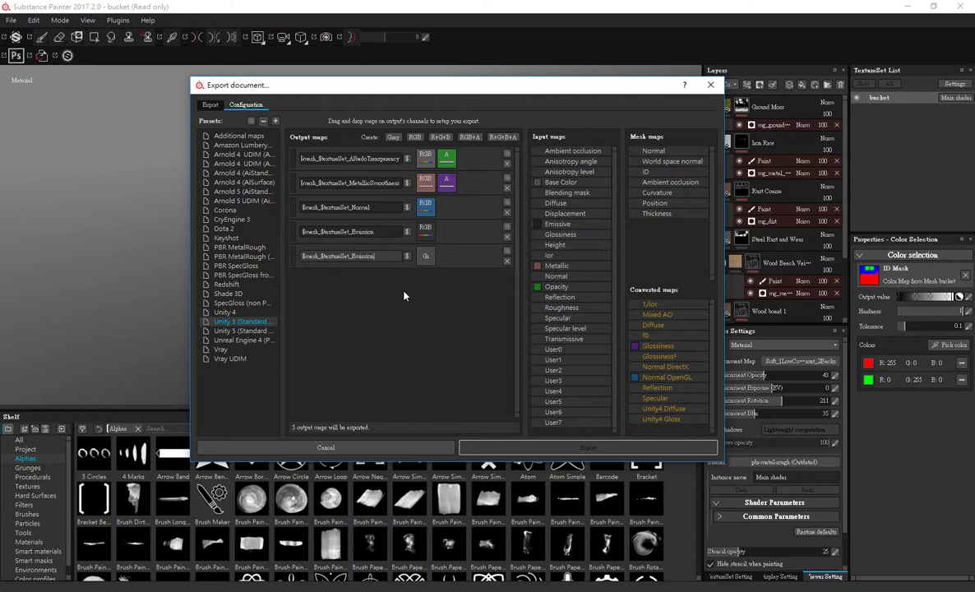
{"action": "key", "text": "BackSpace"}
{"action": "key", "text": "BackSpace"}
{"action": "key", "text": "BackSpace"}
{"action": "key", "text": "BackSpace"}
{"action": "key", "text": "BackSpace"}
{"action": "key", "text": "BackSpace"}
{"action": "key", "text": "BackSpace"}
{"action": "key", "text": "BackSpace"}
{"action": "type", "text": "A"}
{"action": "type", "text": "O"}
{"action": "mouse_move", "coordinate": [299, 256]}
{"action": "left_mouse_down"}
{"action": "mouse_move", "coordinate": [346, 257]}
{"action": "mouse_move", "coordinate": [329, 226]}
{"action": "mouse_move", "coordinate": [409, 286]}
{"action": "left_mouse_up"}
{"action": "left_click", "coordinate": [450, 311]}
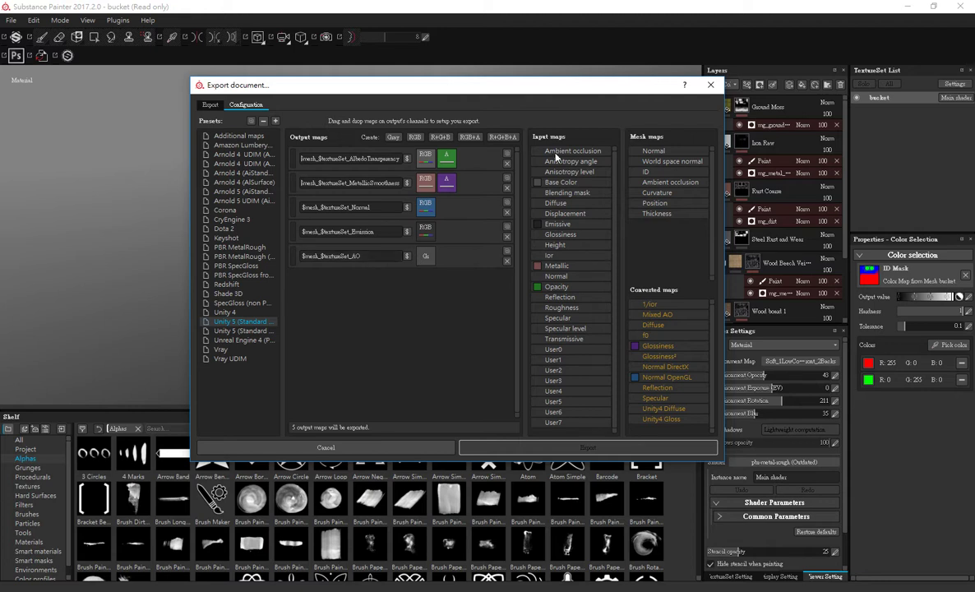
{"action": "mouse_move", "coordinate": [555, 154]}
{"action": "left_mouse_down"}
{"action": "mouse_move", "coordinate": [403, 262]}
{"action": "mouse_move", "coordinate": [421, 259]}
{"action": "left_mouse_up"}
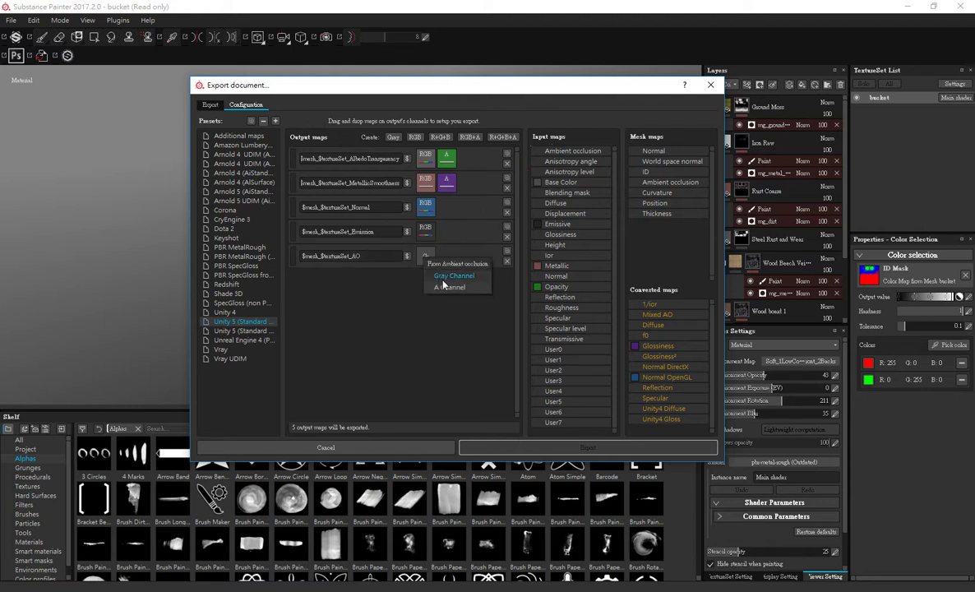
{"action": "left_click", "coordinate": [444, 277]}
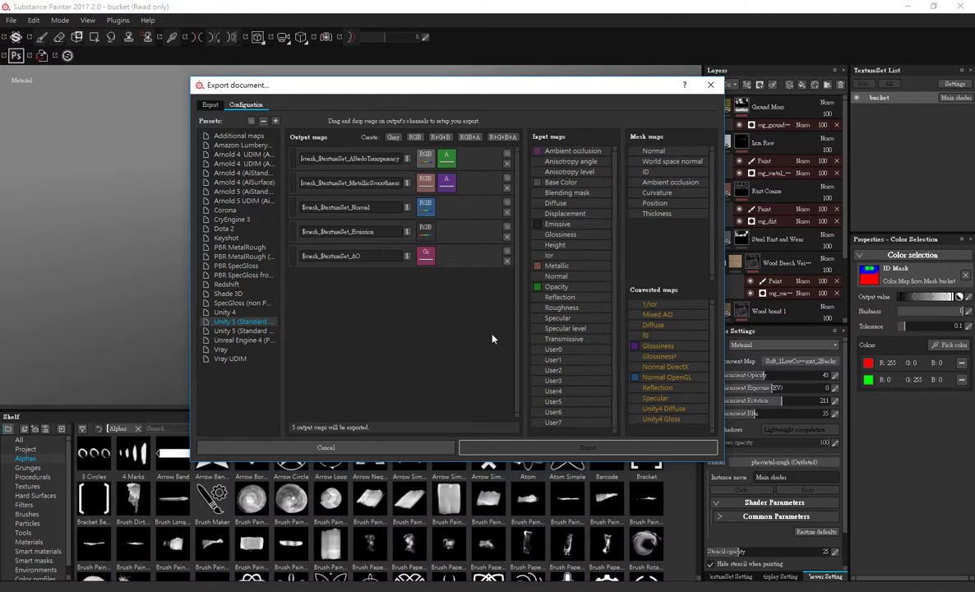
Add a grayscale $mesh_$textureSet_Hight output map fed by the Height gray channel.
{"action": "left_click", "coordinate": [393, 137]}
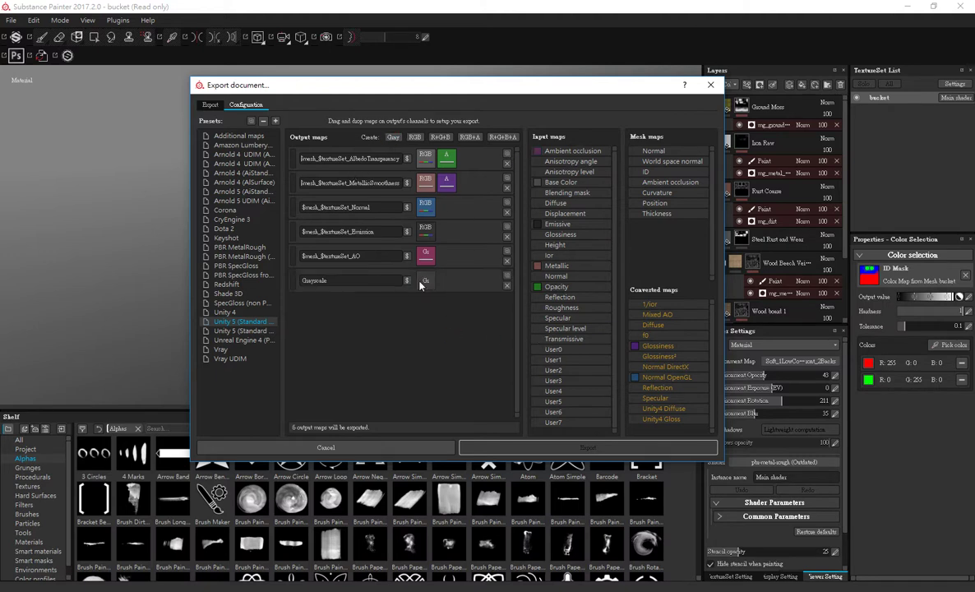
{"action": "double_click", "coordinate": [366, 280]}
{"action": "type", "text": "$mesh_$textureSet_Emission"}
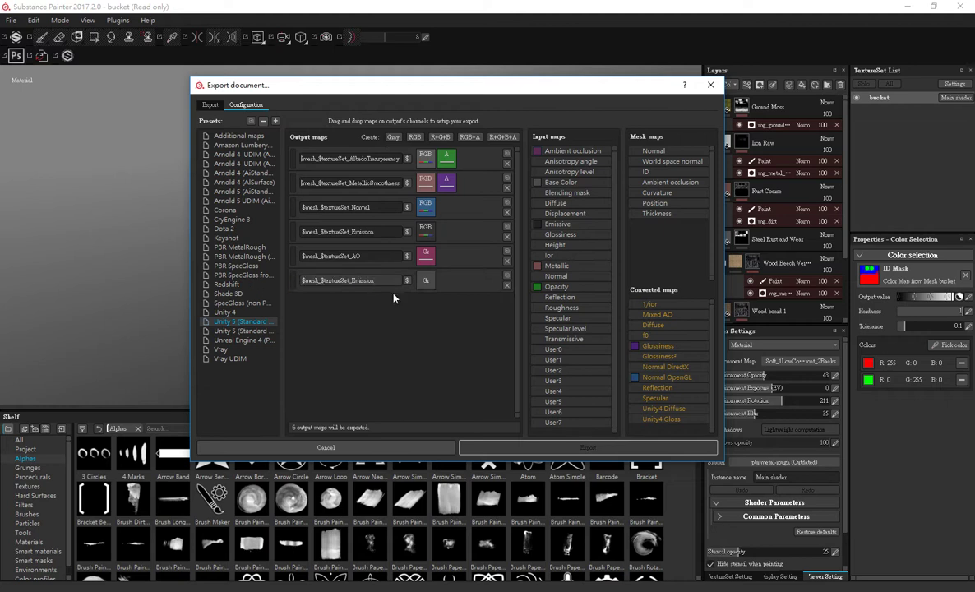
{"action": "key", "text": "BackSpace"}
{"action": "key", "text": "BackSpace"}
{"action": "key", "text": "BackSpace"}
{"action": "type", "text": "Hig"}
{"action": "left_click_drag", "start_coordinate": [555, 244], "coordinate": [423, 282]}
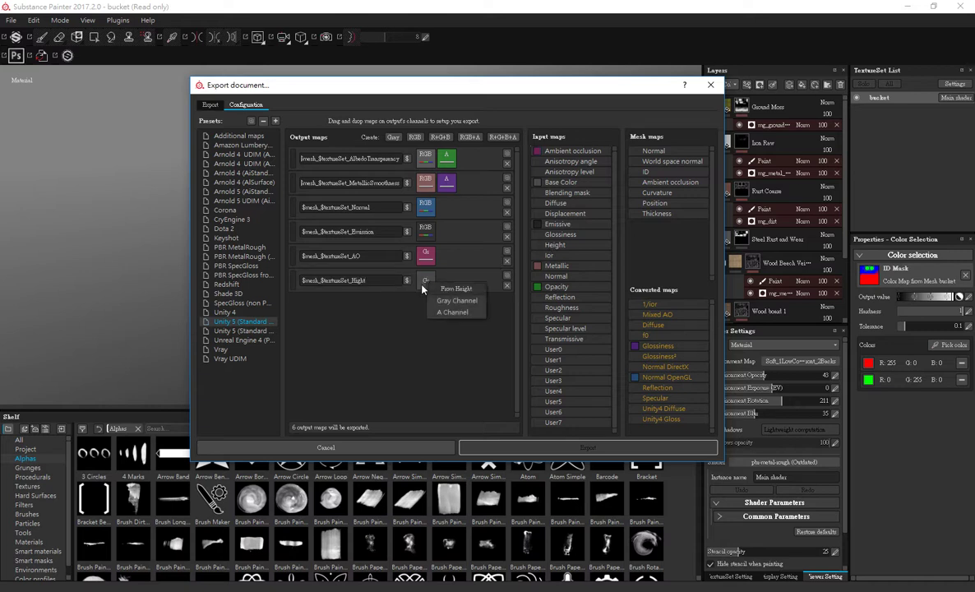
{"action": "left_click", "coordinate": [448, 301]}
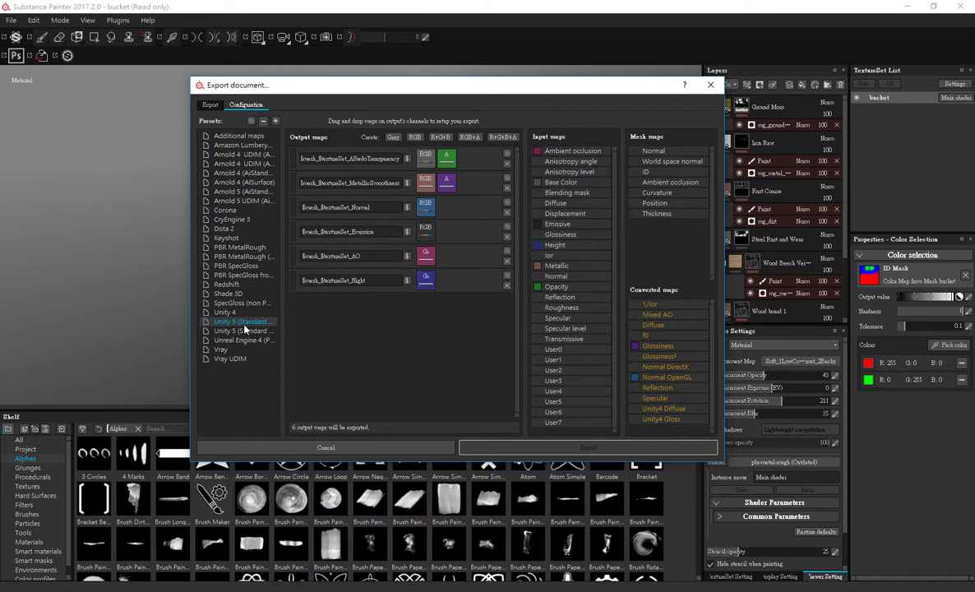
Export the bucket textures with the Unity 5 (Standard Metallic) config at 1024x1024 as 8-bit PNGs.
{"action": "left_click", "coordinate": [212, 106]}
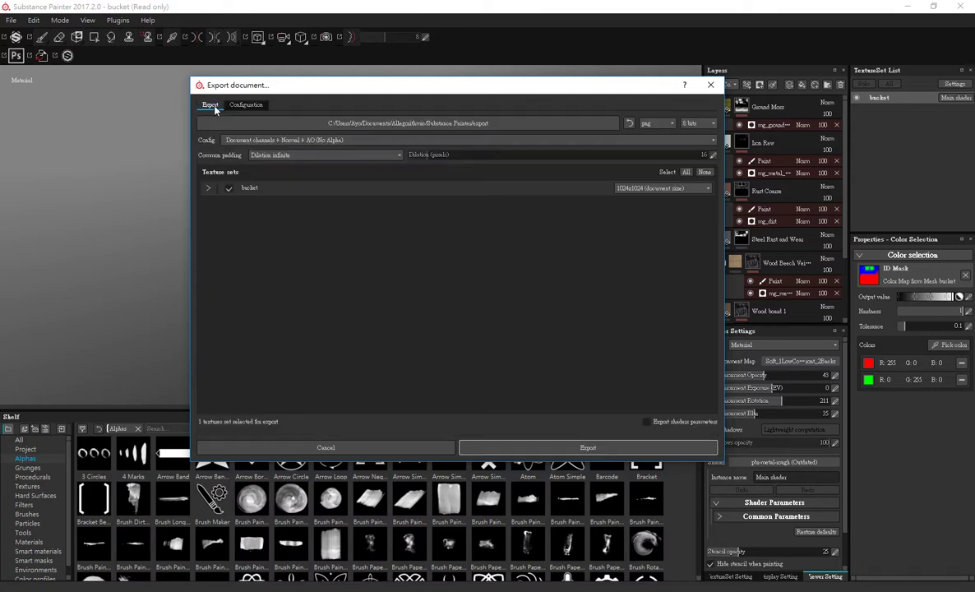
{"action": "left_click", "coordinate": [330, 141]}
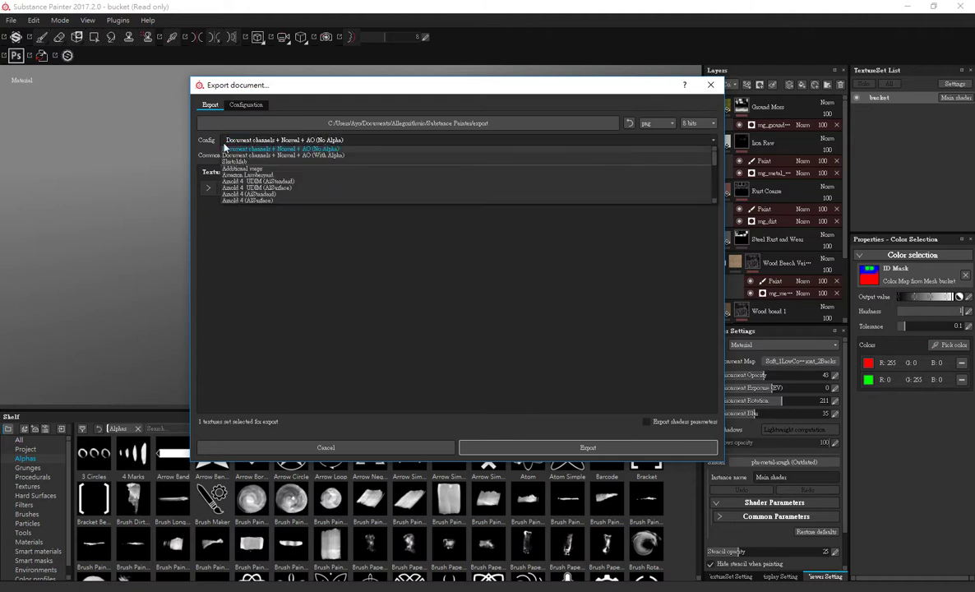
{"action": "scroll", "coordinate": [281, 165], "scroll_direction": "down", "scroll_amount": 3}
{"action": "scroll", "coordinate": [288, 174], "scroll_direction": "down", "scroll_amount": 2}
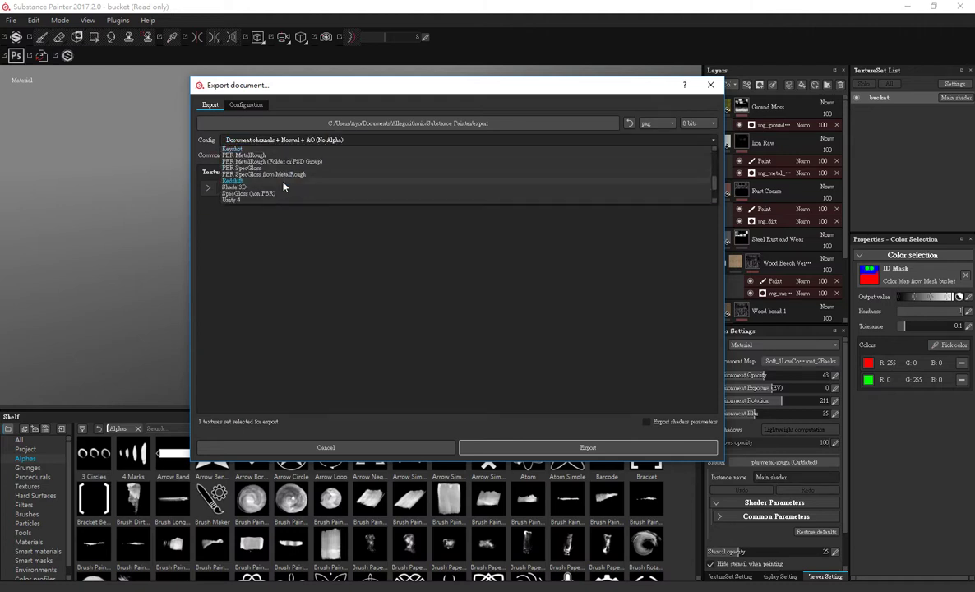
{"action": "scroll", "coordinate": [282, 177], "scroll_direction": "down", "scroll_amount": 2}
{"action": "left_click", "coordinate": [280, 175]}
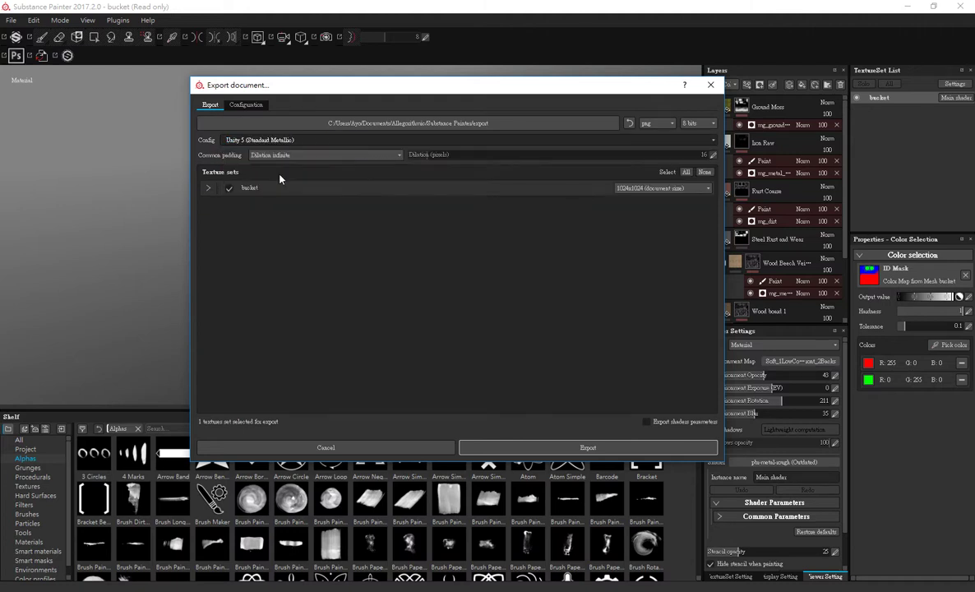
{"action": "left_click", "coordinate": [639, 188]}
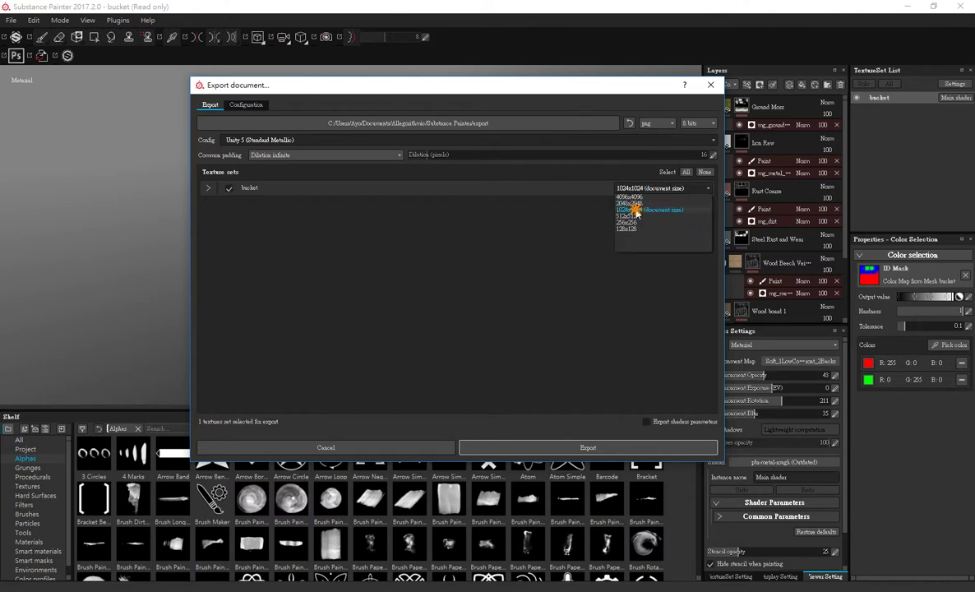
{"action": "left_click", "coordinate": [592, 197]}
{"action": "left_click", "coordinate": [618, 123]}
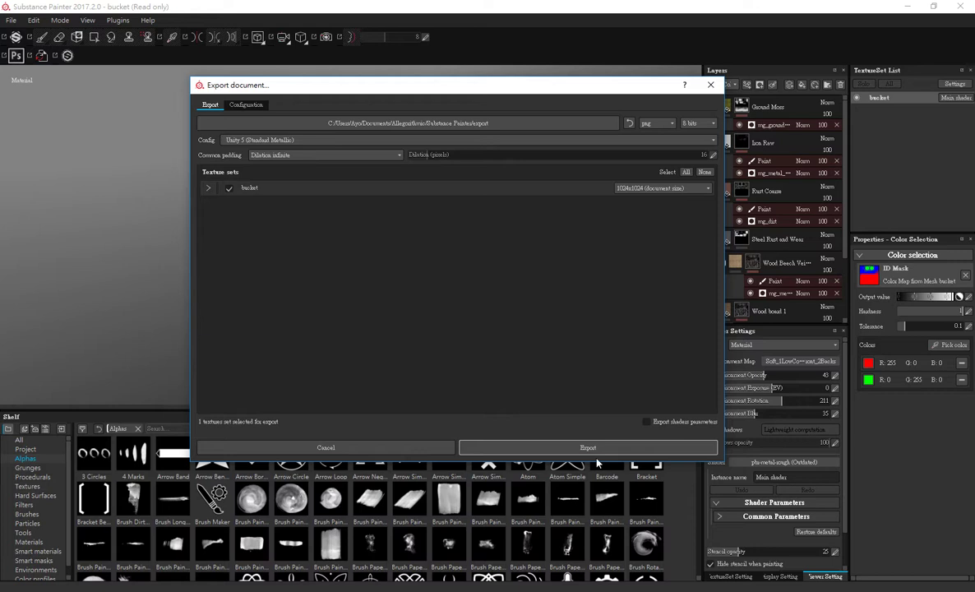
{"action": "left_click", "coordinate": [565, 448]}
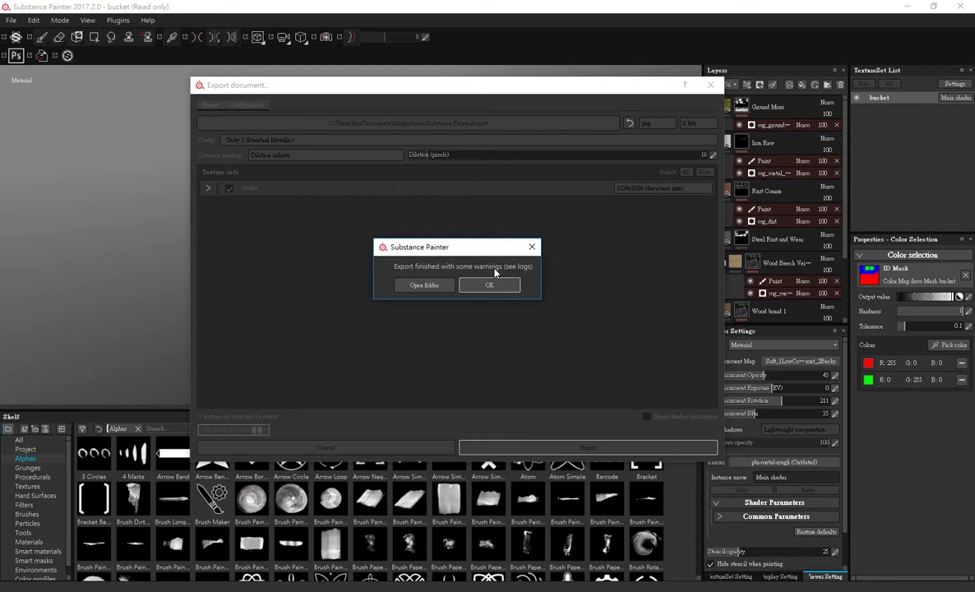
Open the export folder and create a new subfolder named Unity.
{"action": "left_click", "coordinate": [423, 285]}
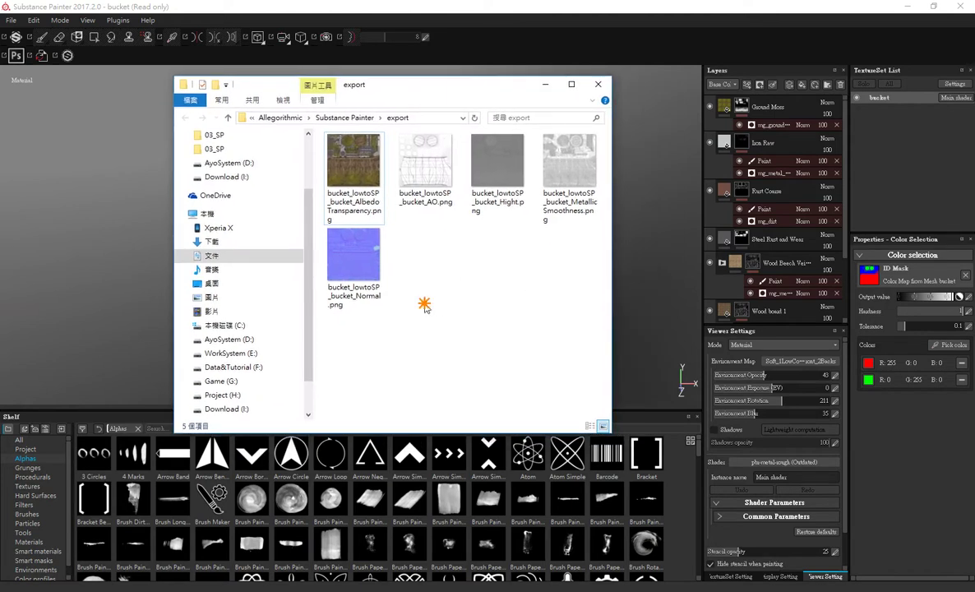
{"action": "right_click", "coordinate": [438, 267]}
{"action": "mouse_move", "coordinate": [374, 406]}
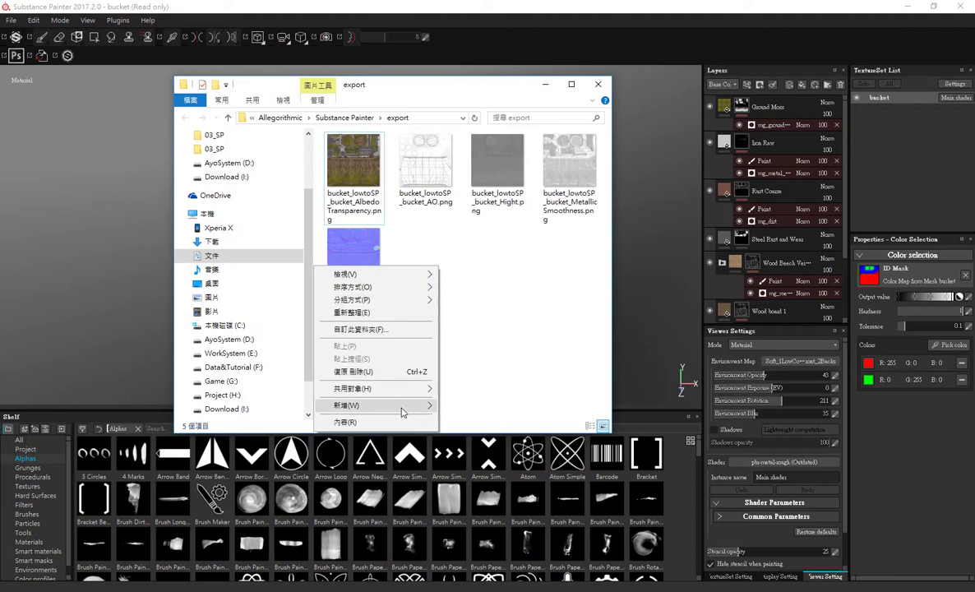
{"action": "left_click", "coordinate": [162, 406]}
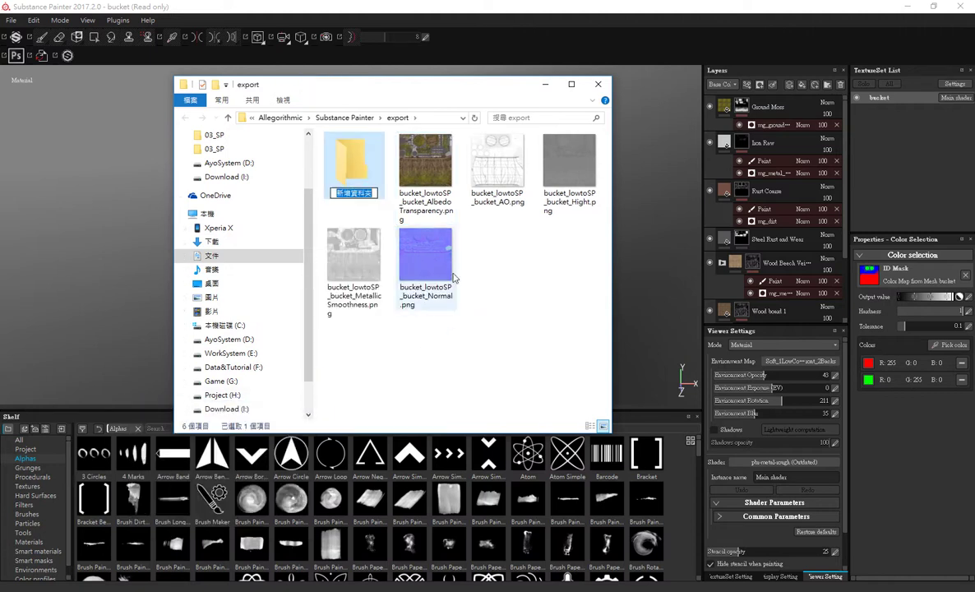
{"action": "type", "text": "U"}
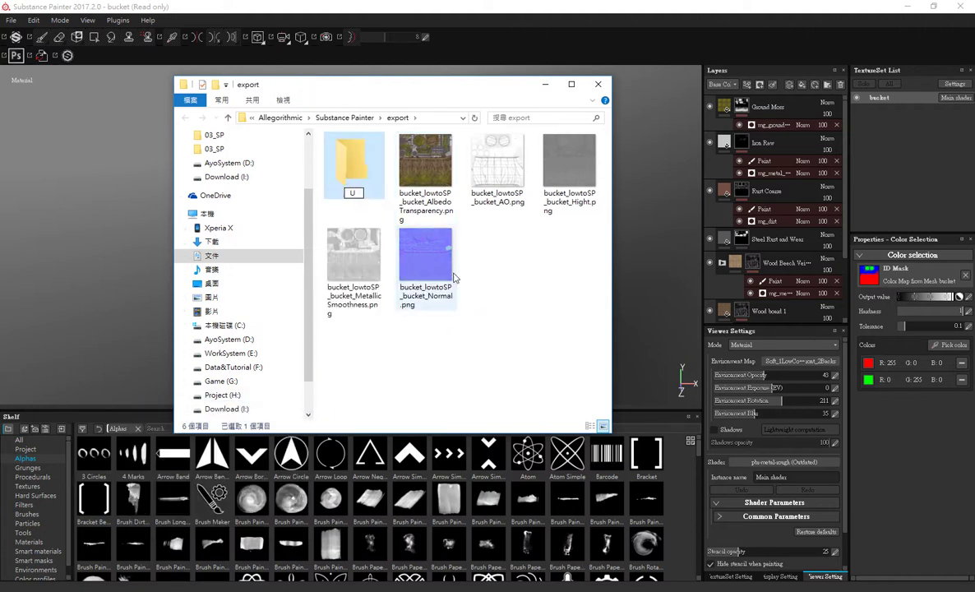
{"action": "type", "text": "nity"}
{"action": "key", "text": "Return"}
Move the five exported PNG textures into the Unity folder.
{"action": "left_click", "coordinate": [426, 179]}
{"action": "left_click", "coordinate": [426, 255], "text": "shift"}
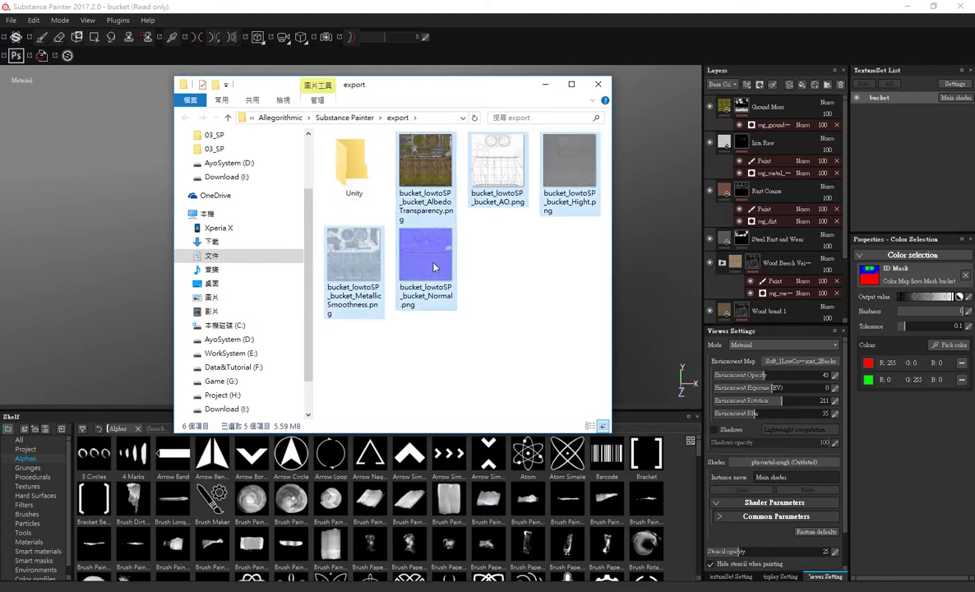
{"action": "left_click_drag", "start_coordinate": [426, 255], "coordinate": [353, 165]}
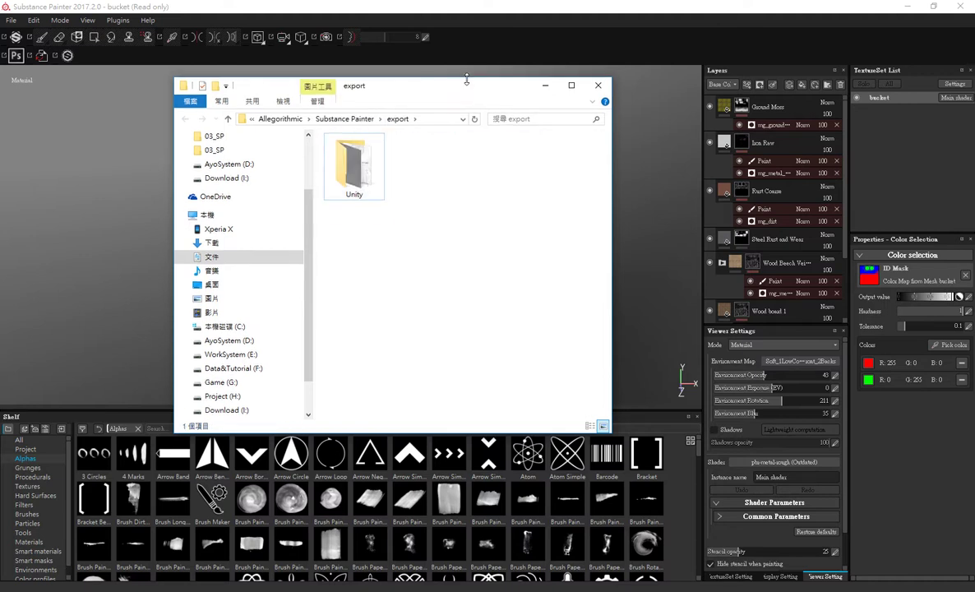
{"action": "left_click_drag", "start_coordinate": [465, 78], "coordinate": [452, 85]}
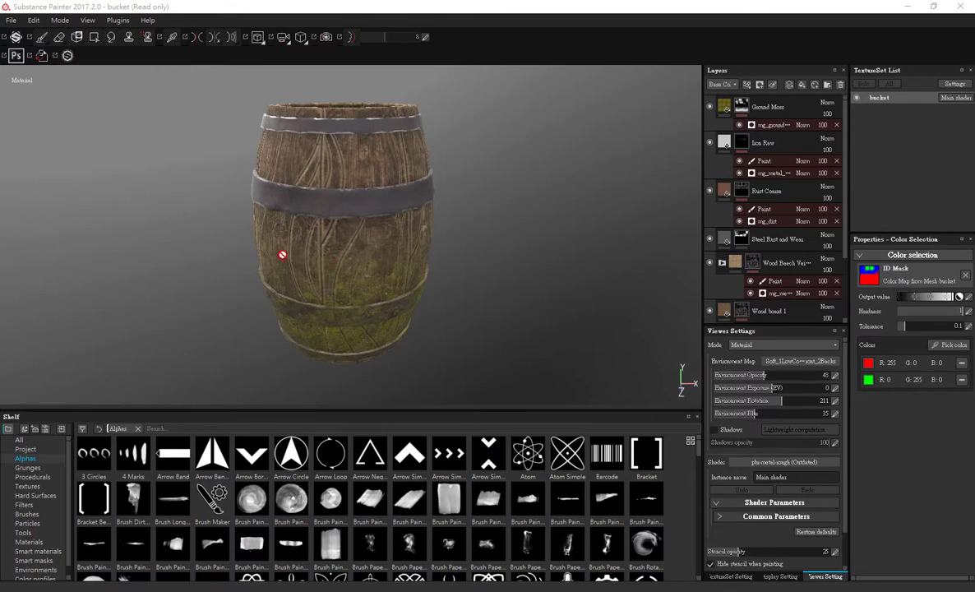
Find 'bake' in the shelf, place Baked Lighting atop the layers, and rotate the environment.
{"action": "left_click", "coordinate": [176, 429]}
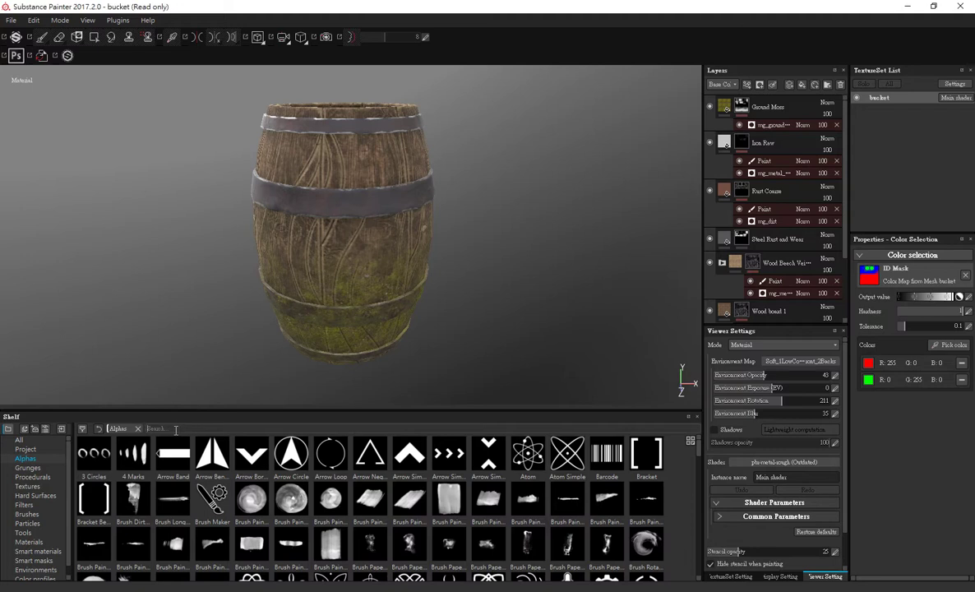
{"action": "type", "text": "brac"}
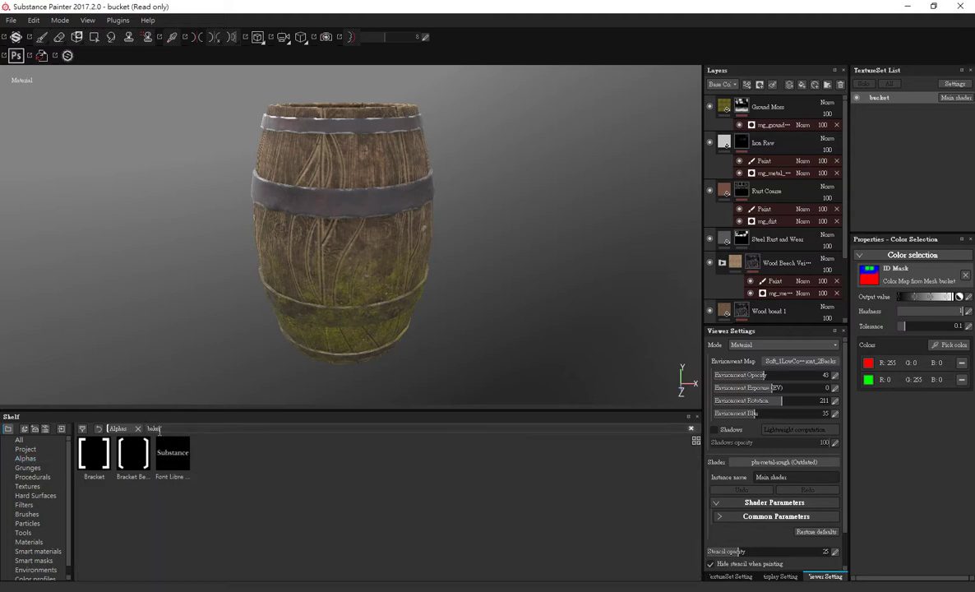
{"action": "left_click", "coordinate": [39, 443]}
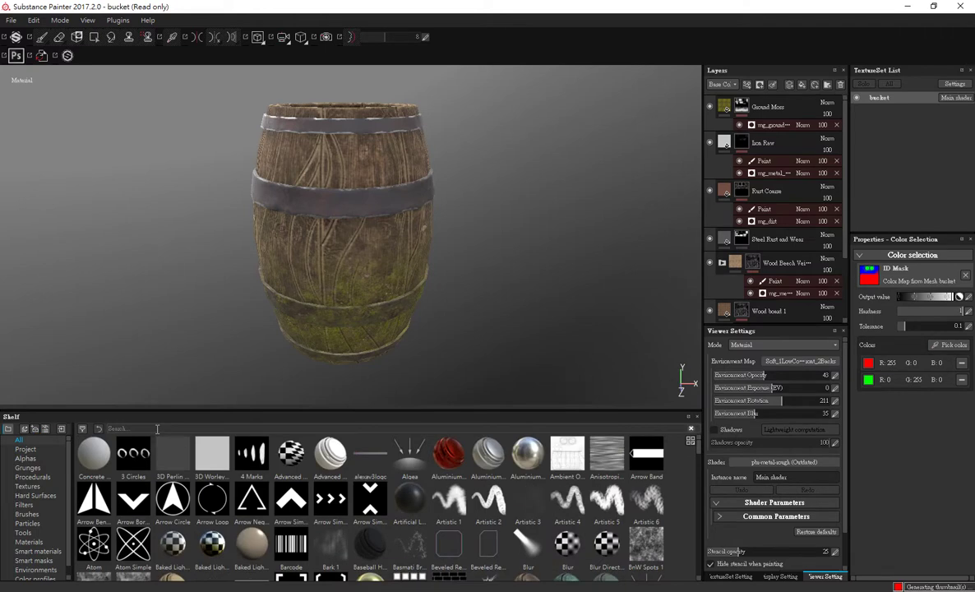
{"action": "type", "text": "ubake"}
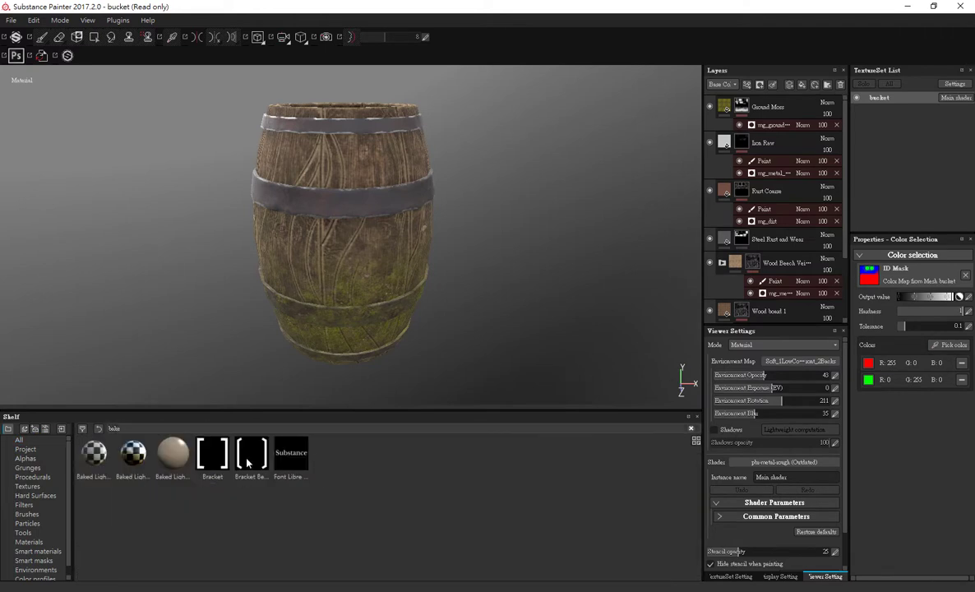
{"action": "left_click", "coordinate": [135, 459]}
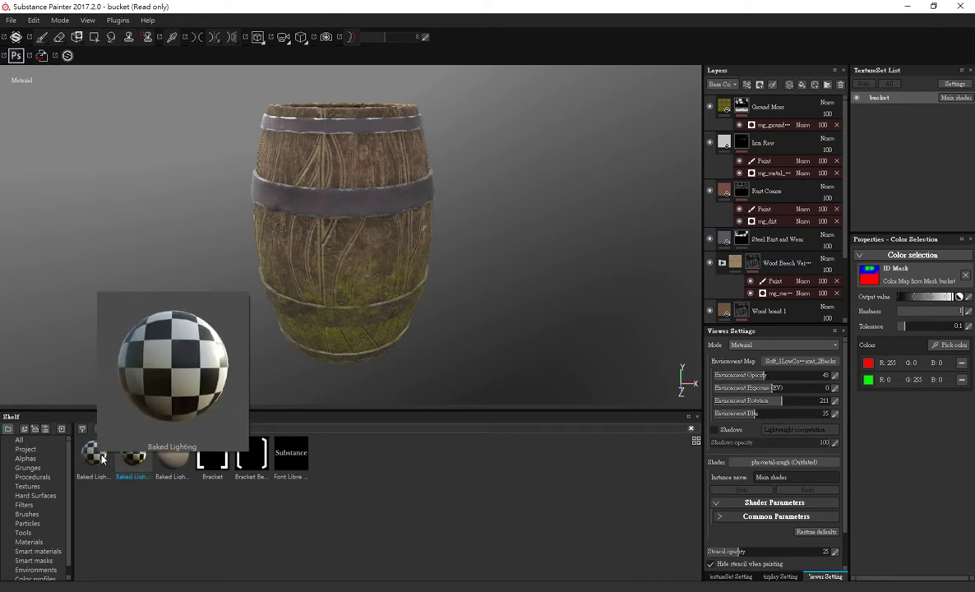
{"action": "mouse_move", "coordinate": [94, 453]}
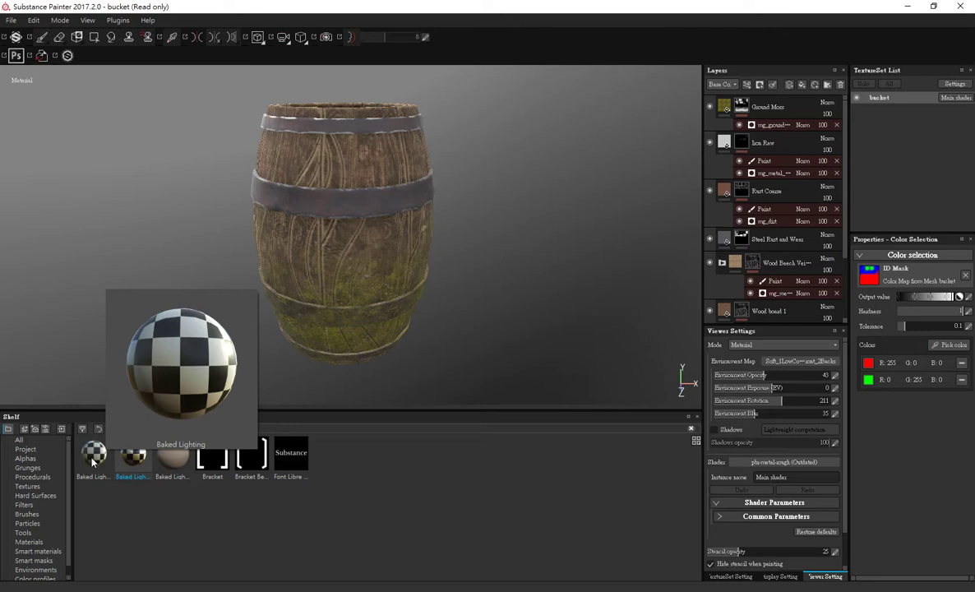
{"action": "mouse_move", "coordinate": [93, 463]}
{"action": "left_mouse_down"}
{"action": "mouse_move", "coordinate": [743, 87]}
{"action": "mouse_move", "coordinate": [746, 98]}
{"action": "left_mouse_up"}
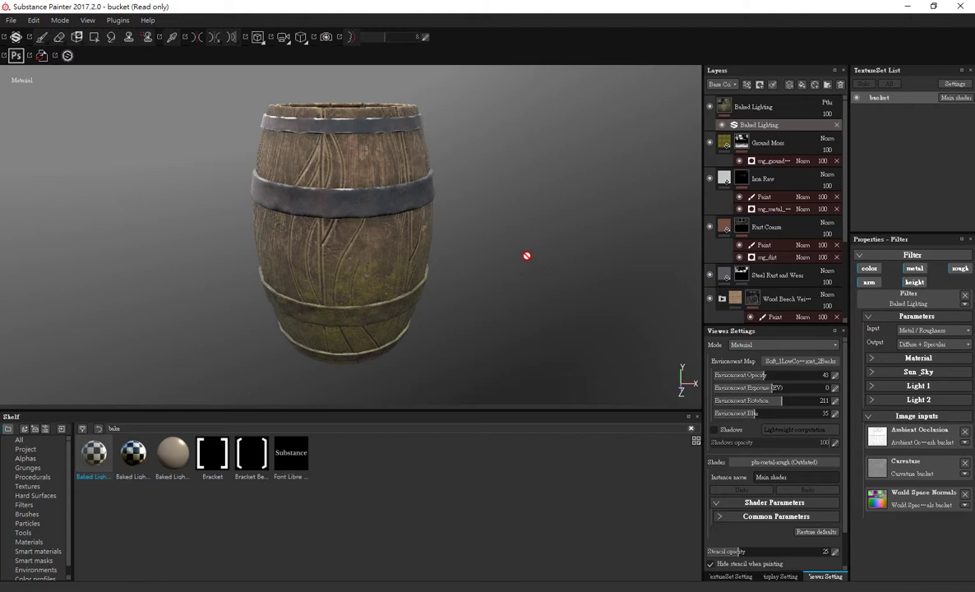
{"action": "mouse_move", "coordinate": [571, 246]}
{"action": "right_mouse_down", "text": "shift"}
{"action": "mouse_move", "coordinate": [435, 250]}
{"action": "mouse_move", "coordinate": [414, 272]}
{"action": "mouse_move", "coordinate": [500, 273]}
{"action": "mouse_move", "coordinate": [311, 281]}
{"action": "mouse_move", "coordinate": [505, 286]}
{"action": "right_mouse_up", "text": "shift"}
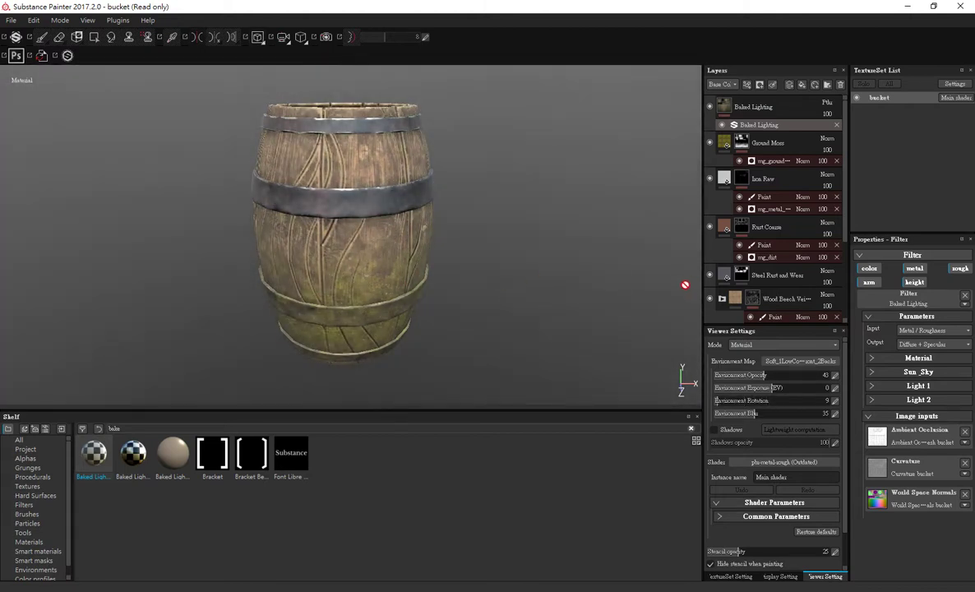
Set the viewer to Solo (Base Color) mode, tilt toward the barrel's top, and widen the panels.
{"action": "left_click", "coordinate": [744, 344]}
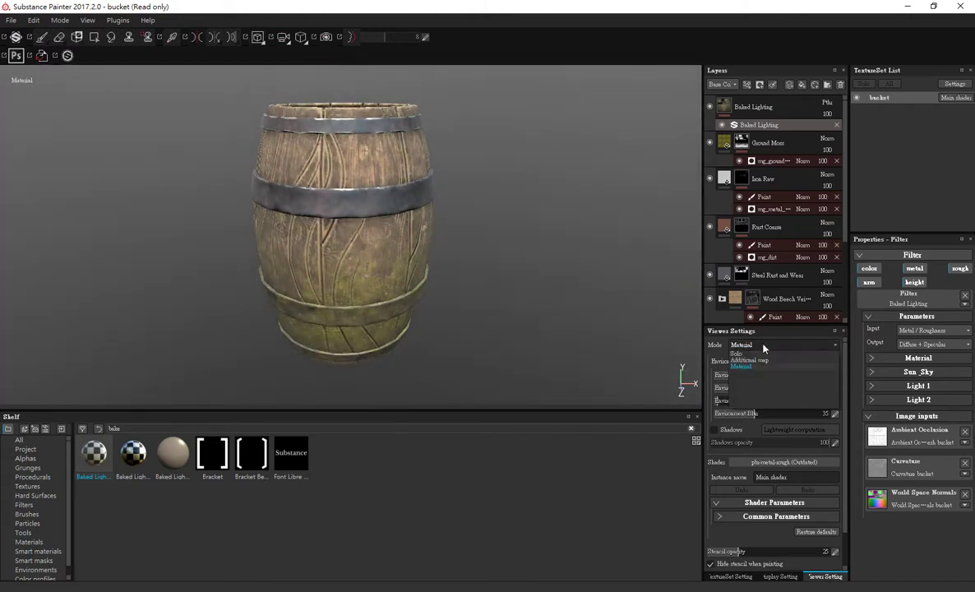
{"action": "left_click", "coordinate": [738, 354]}
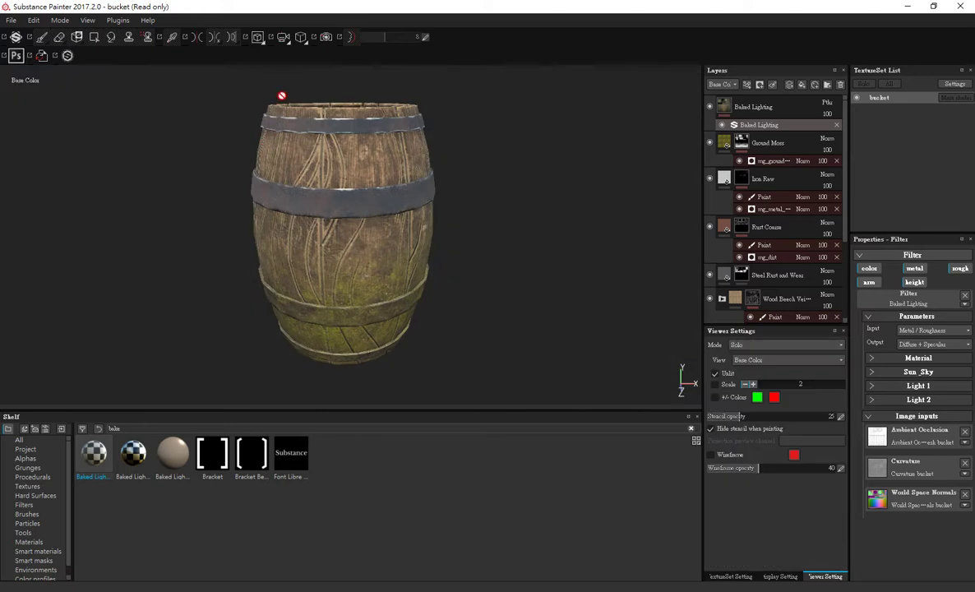
{"action": "left_click", "coordinate": [738, 345]}
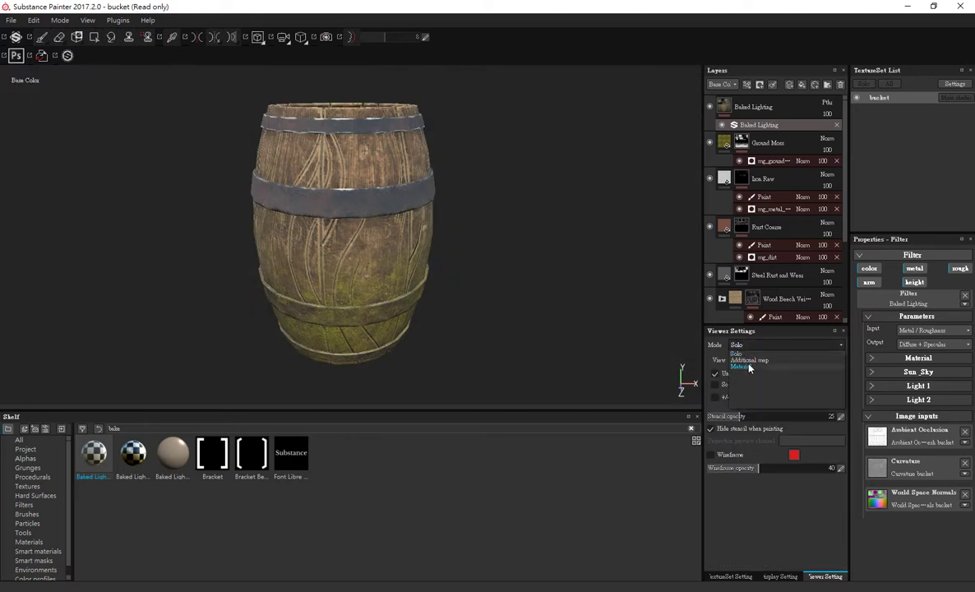
{"action": "left_click", "coordinate": [740, 336]}
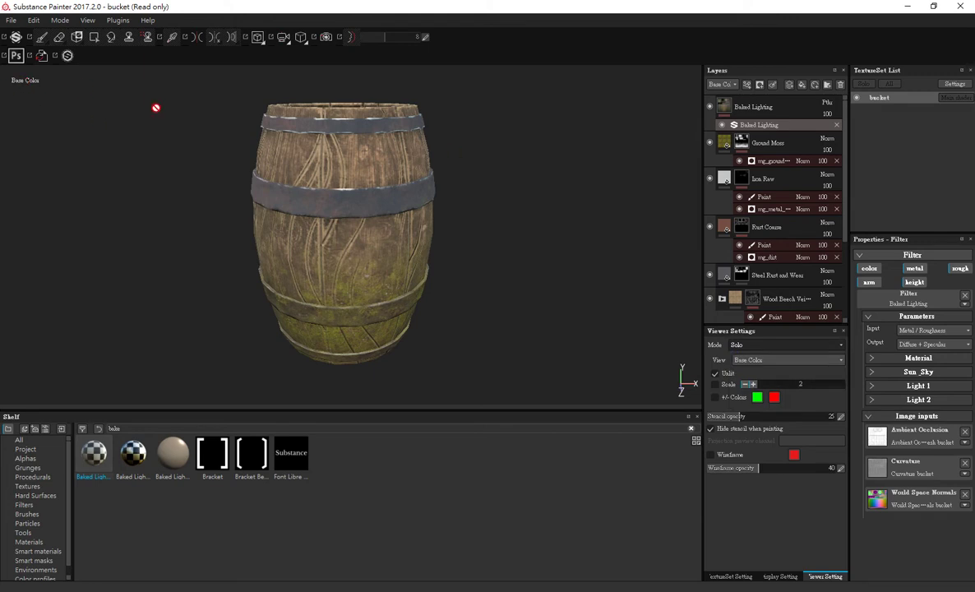
{"action": "scroll", "coordinate": [548, 158], "scroll_direction": "up", "scroll_amount": 1}
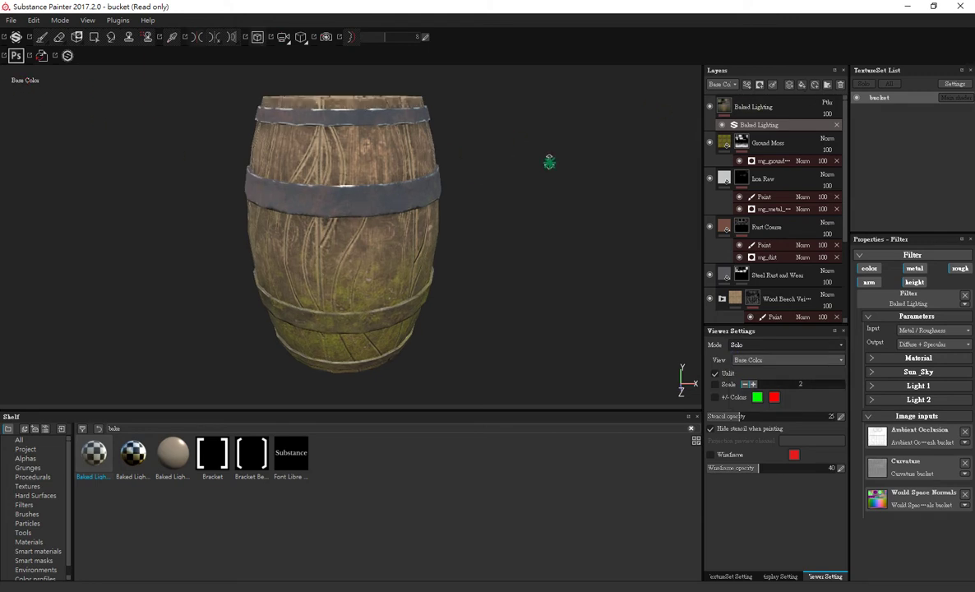
{"action": "scroll", "coordinate": [548, 159], "scroll_direction": "up", "scroll_amount": 1}
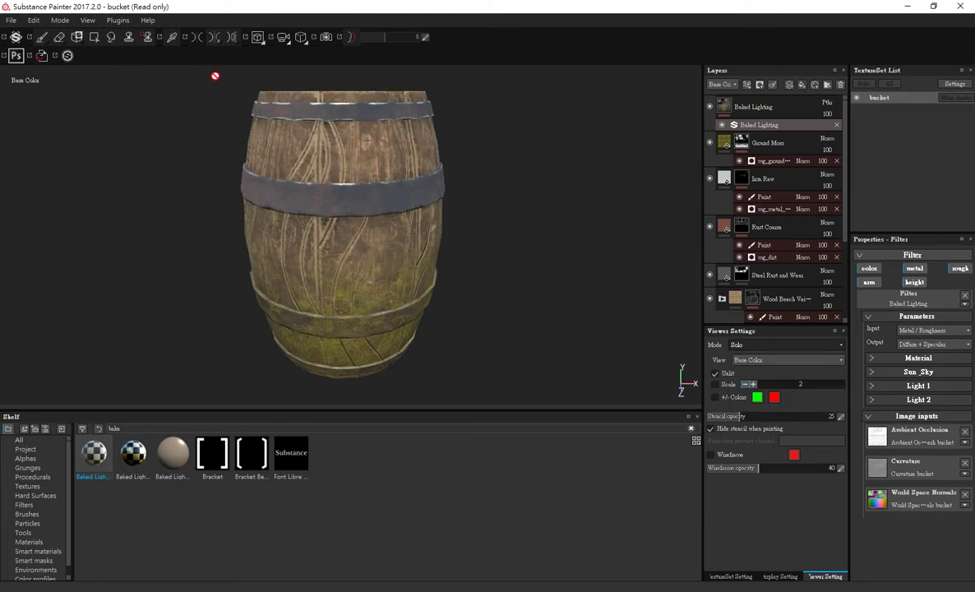
{"action": "scroll", "coordinate": [522, 165], "scroll_direction": "down", "scroll_amount": 2}
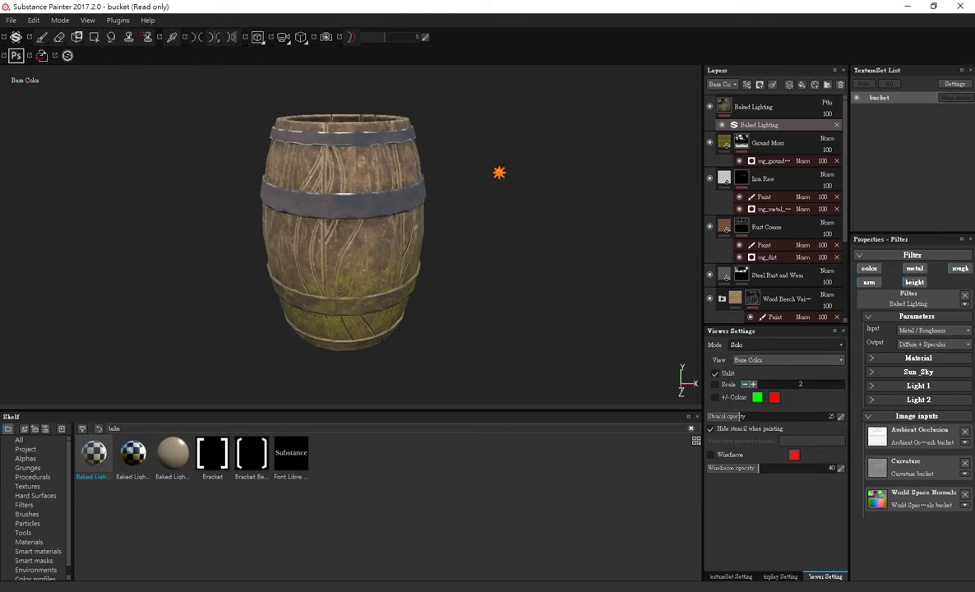
{"action": "left_click_drag", "start_coordinate": [504, 167], "coordinate": [506, 179], "text": "alt"}
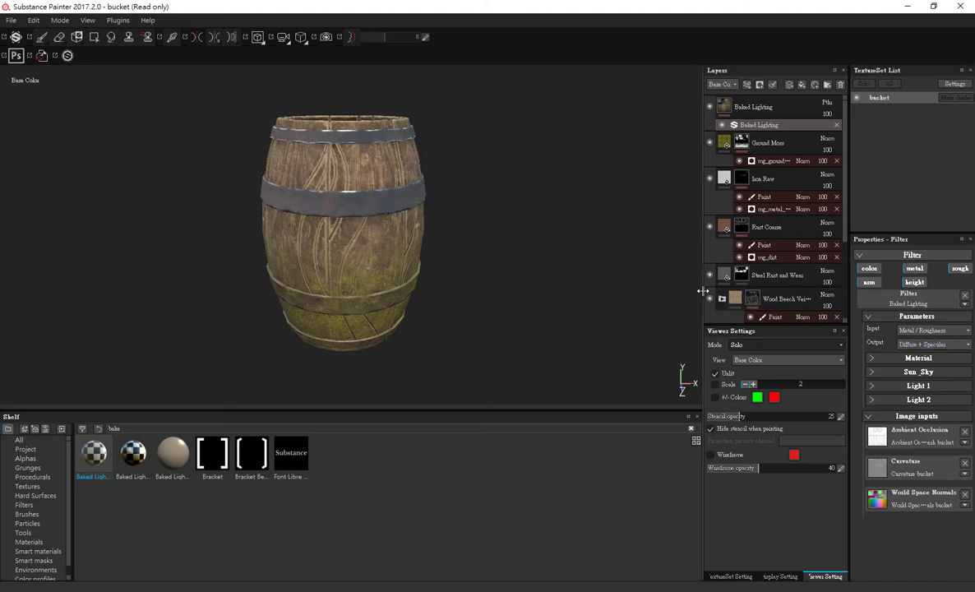
{"action": "mouse_move", "coordinate": [701, 294]}
{"action": "left_mouse_down"}
{"action": "mouse_move", "coordinate": [590, 293]}
{"action": "mouse_move", "coordinate": [629, 298]}
{"action": "left_mouse_up"}
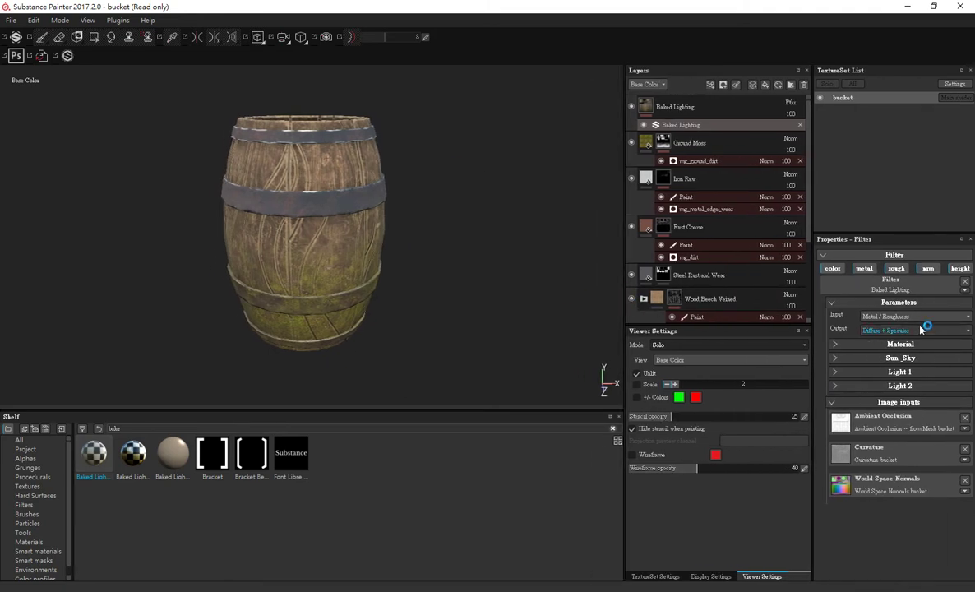
Set the baked sun intensity to 1 and its horizontal angle to 6.
{"action": "left_click", "coordinate": [887, 359]}
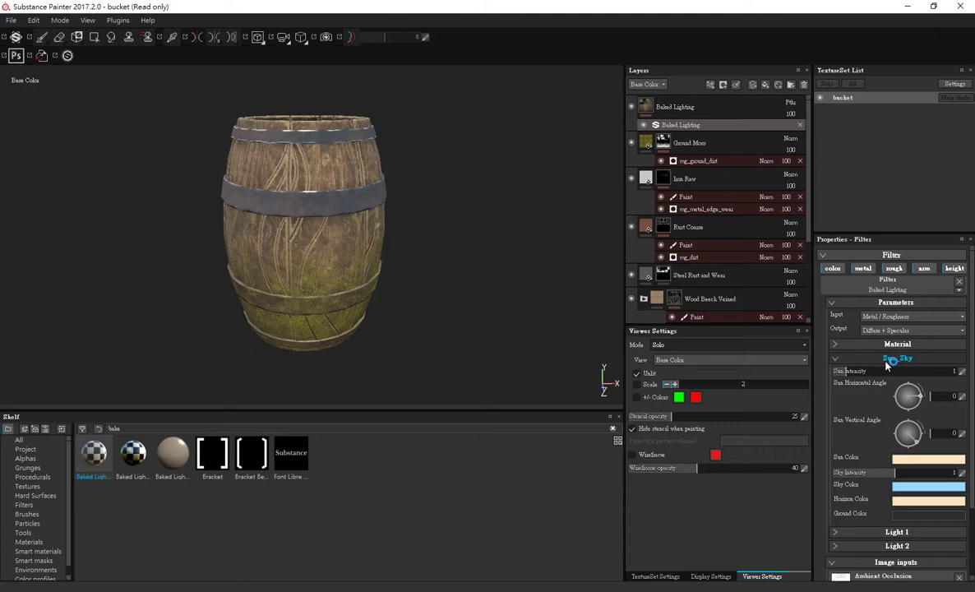
{"action": "scroll", "coordinate": [884, 344], "scroll_direction": "down", "scroll_amount": 1}
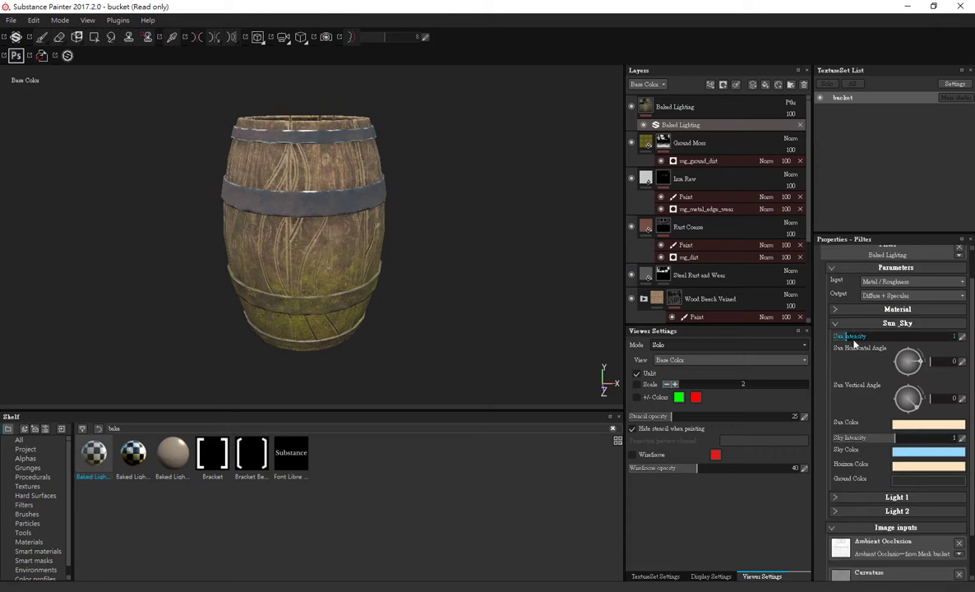
{"action": "left_click_drag", "start_coordinate": [850, 342], "coordinate": [958, 354]}
{"action": "left_click", "coordinate": [952, 337]}
{"action": "type", "text": "1"}
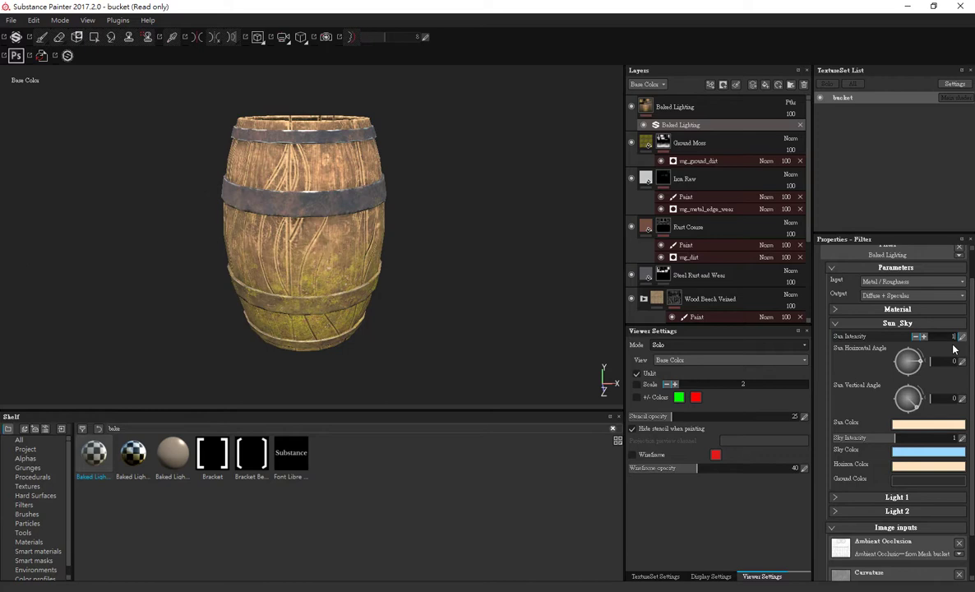
{"action": "key", "text": "Return"}
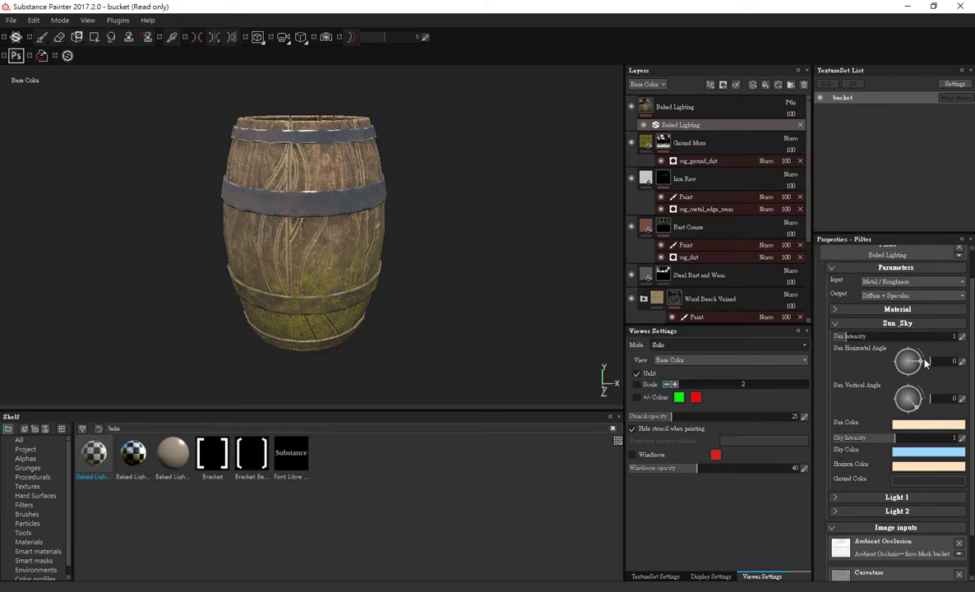
{"action": "left_click_drag", "start_coordinate": [925, 363], "coordinate": [908, 355]}
Raise the Light 1 intensity to 0.09, then collapse the Light 1 settings.
{"action": "scroll", "coordinate": [900, 475], "scroll_direction": "down", "scroll_amount": 1}
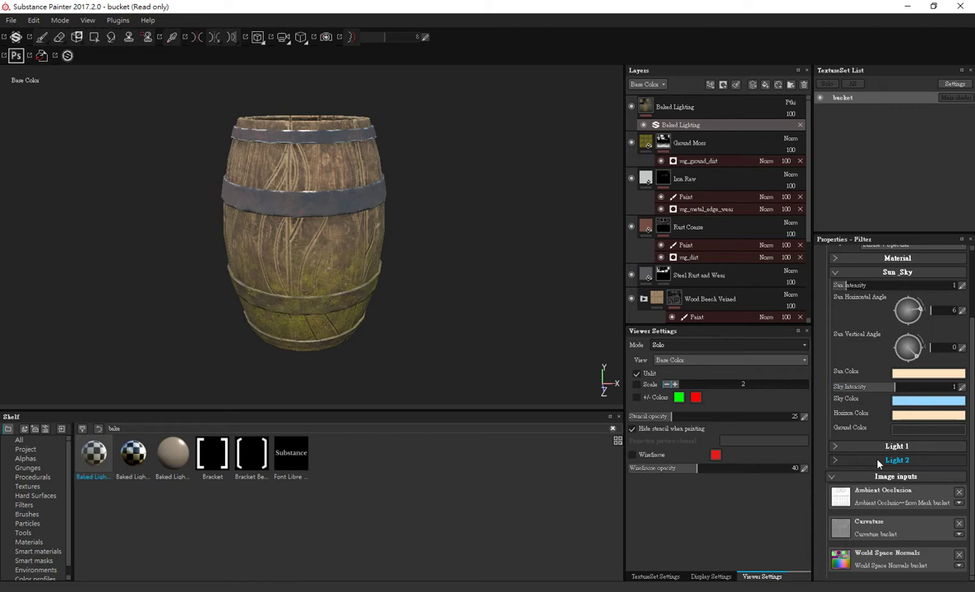
{"action": "left_click", "coordinate": [878, 461]}
{"action": "left_click", "coordinate": [871, 446]}
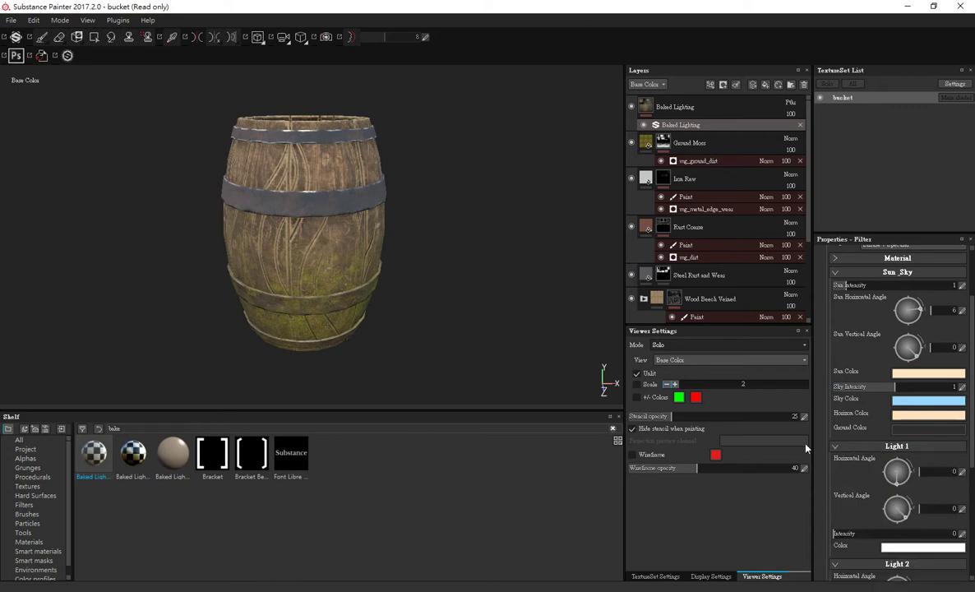
{"action": "scroll", "coordinate": [855, 433], "scroll_direction": "down", "scroll_amount": 2}
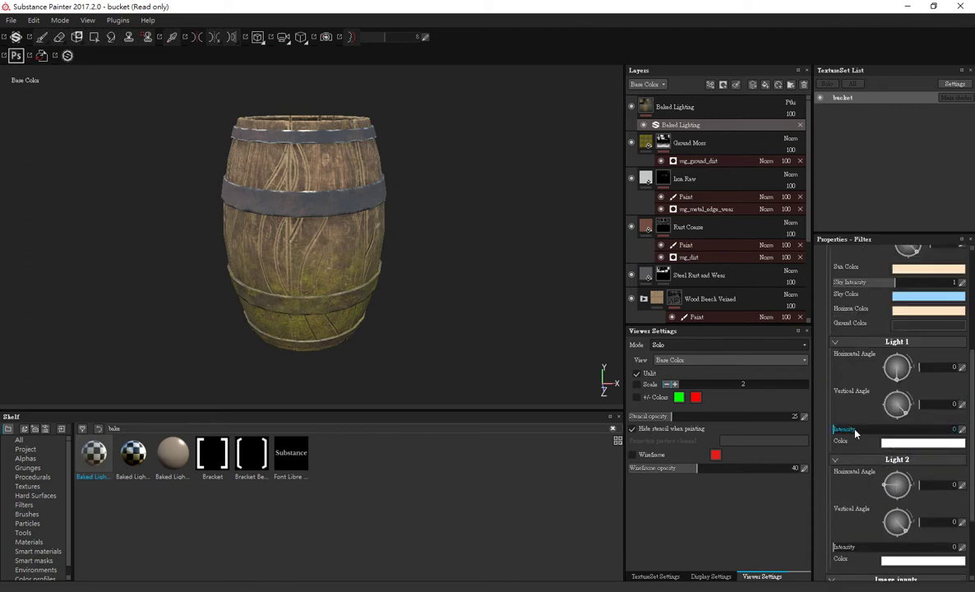
{"action": "scroll", "coordinate": [855, 433], "scroll_direction": "down", "scroll_amount": 3}
{"action": "scroll", "coordinate": [903, 425], "scroll_direction": "up", "scroll_amount": 2}
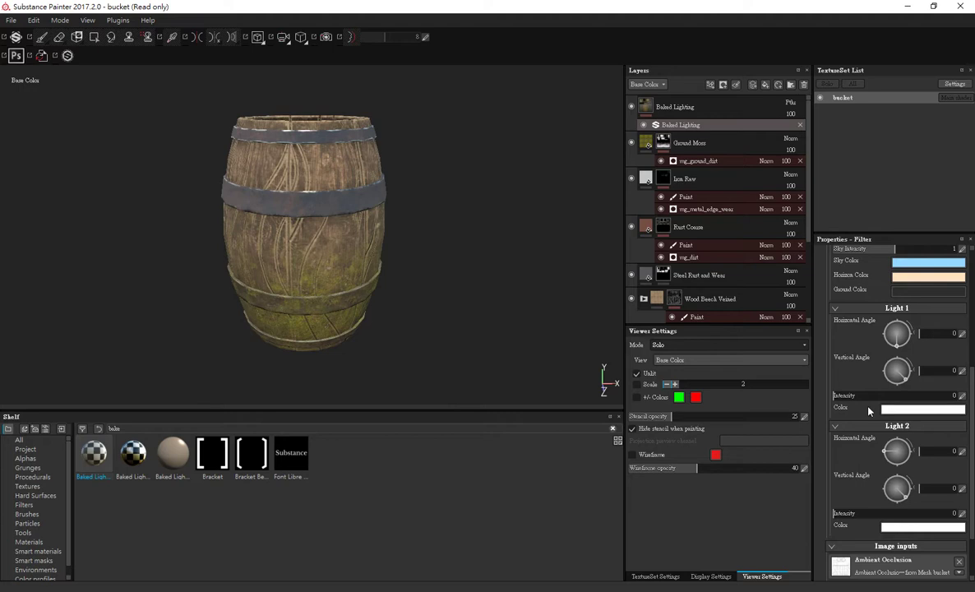
{"action": "mouse_move", "coordinate": [856, 398]}
{"action": "left_mouse_down"}
{"action": "mouse_move", "coordinate": [839, 398]}
{"action": "mouse_move", "coordinate": [937, 397]}
{"action": "mouse_move", "coordinate": [736, 397]}
{"action": "mouse_move", "coordinate": [812, 399]}
{"action": "left_mouse_up"}
{"action": "left_click", "coordinate": [855, 307]}
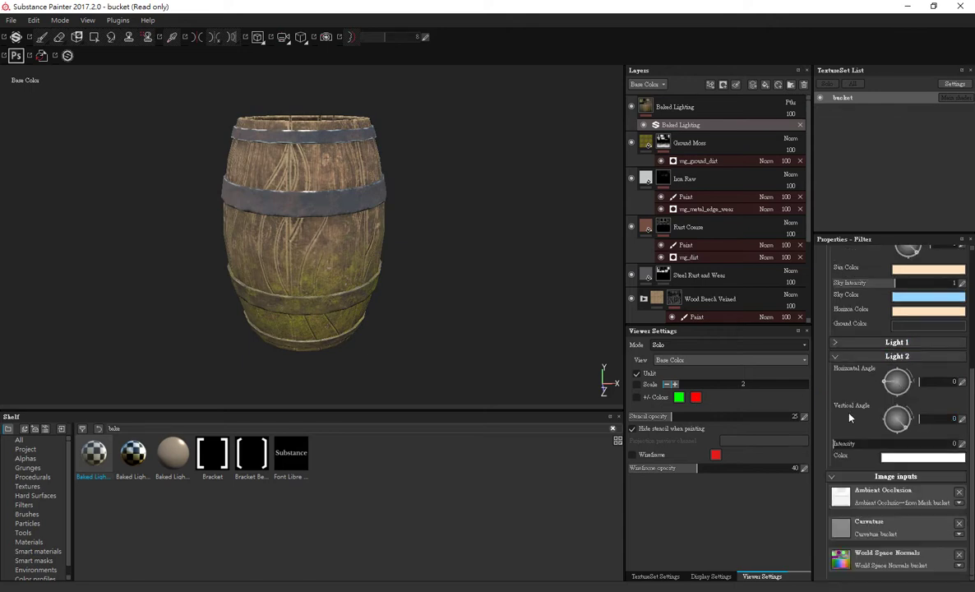
Add an empty new_export_preset in Substance Painter's export configuration.
{"action": "left_click", "coordinate": [11, 20]}
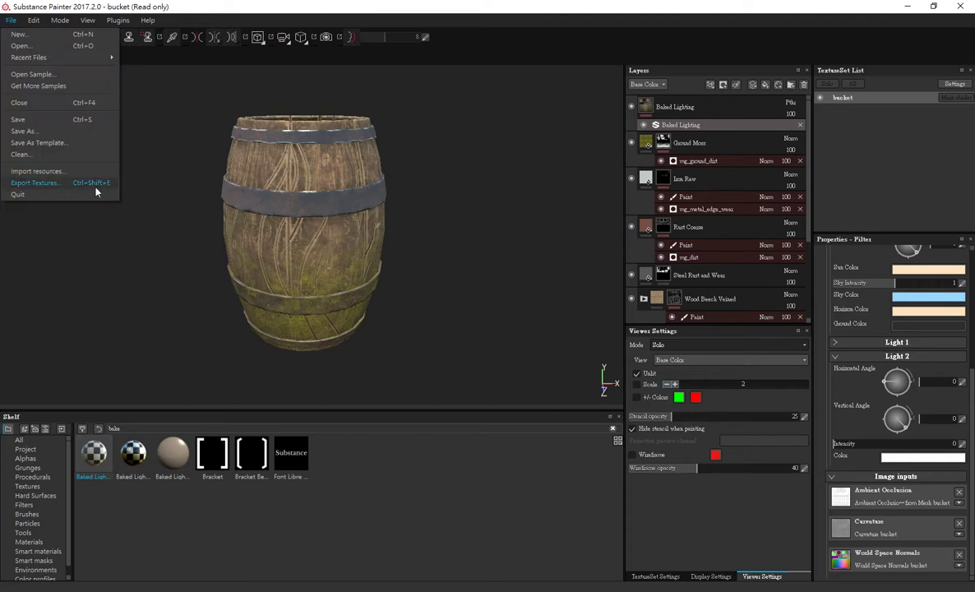
{"action": "left_click", "coordinate": [84, 185]}
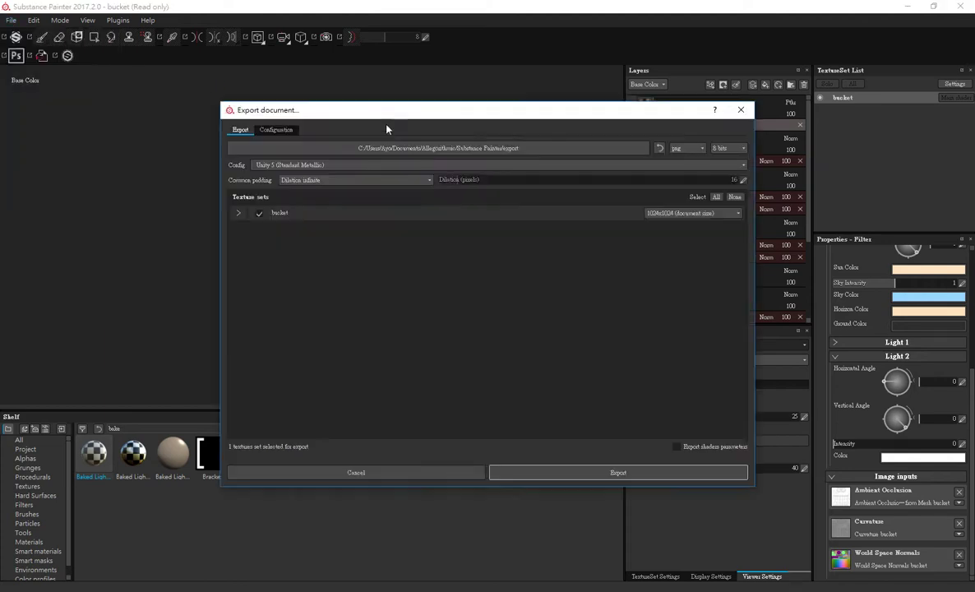
{"action": "mouse_move", "coordinate": [391, 116]}
{"action": "left_mouse_down"}
{"action": "mouse_move", "coordinate": [337, 146]}
{"action": "mouse_move", "coordinate": [351, 113]}
{"action": "left_mouse_up"}
{"action": "left_click", "coordinate": [239, 125]}
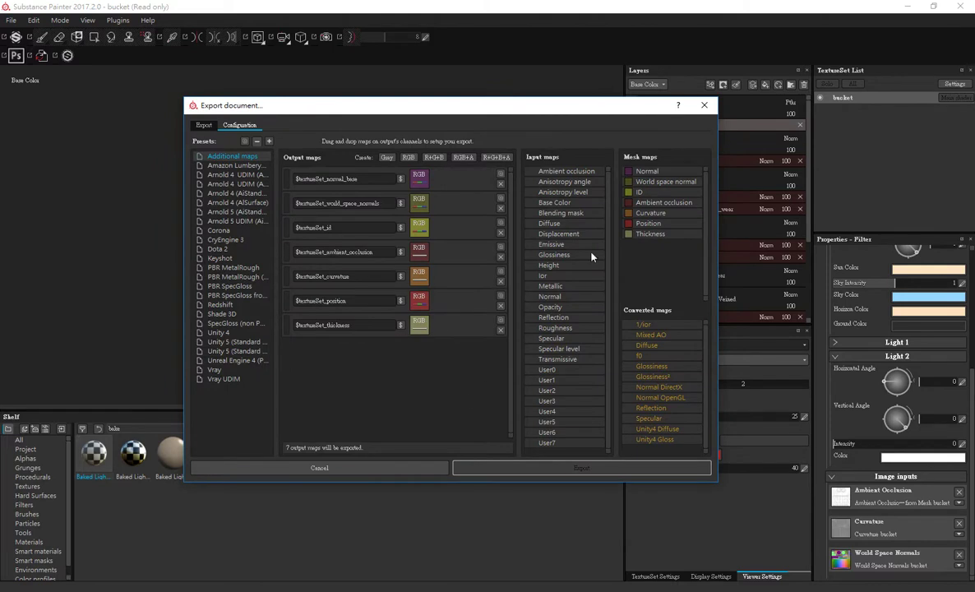
{"action": "left_click_drag", "start_coordinate": [292, 106], "coordinate": [351, 126]}
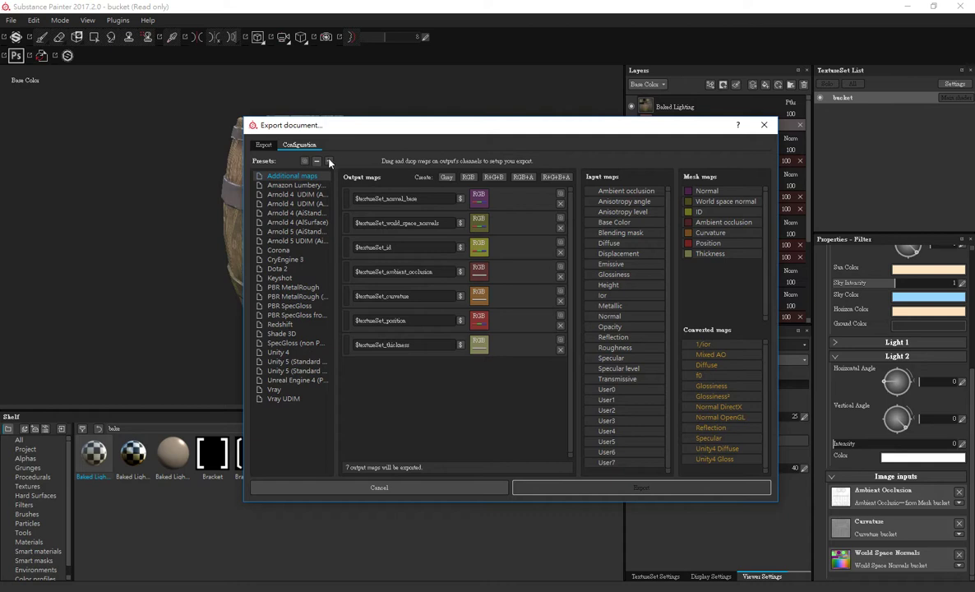
{"action": "left_click", "coordinate": [328, 161]}
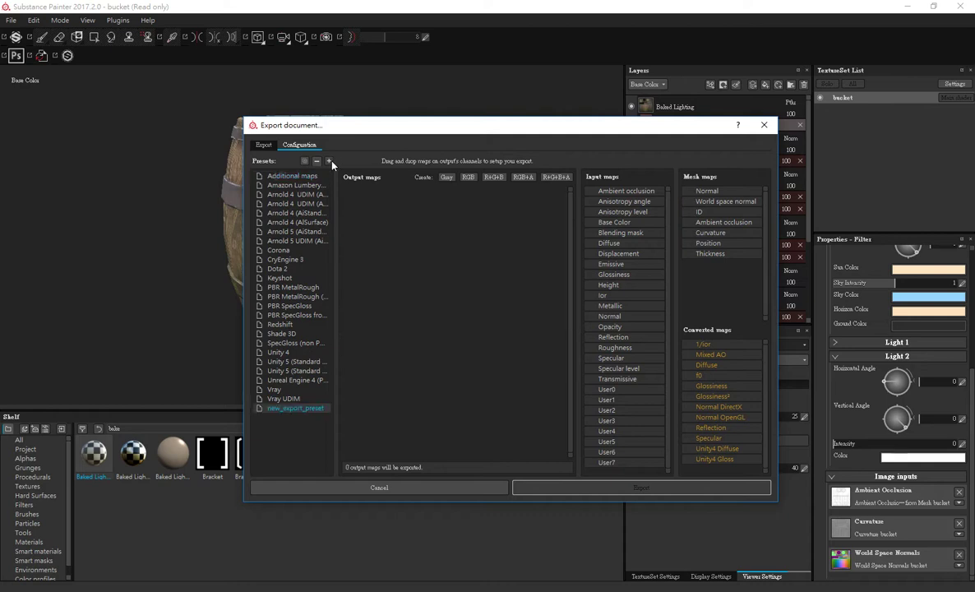
Rename the new export preset to BakeLighting.
{"action": "double_click", "coordinate": [279, 412]}
{"action": "key", "text": "Home"}
{"action": "key", "text": "BackSpace"}
{"action": "type", "text": "Ba"}
{"action": "type", "text": "keLig"}
{"action": "type", "text": "ht"}
{"action": "key", "text": "Return"}
Add an RGB output map to BakeLighting, checking the Vray preset's map naming.
{"action": "left_click", "coordinate": [468, 178]}
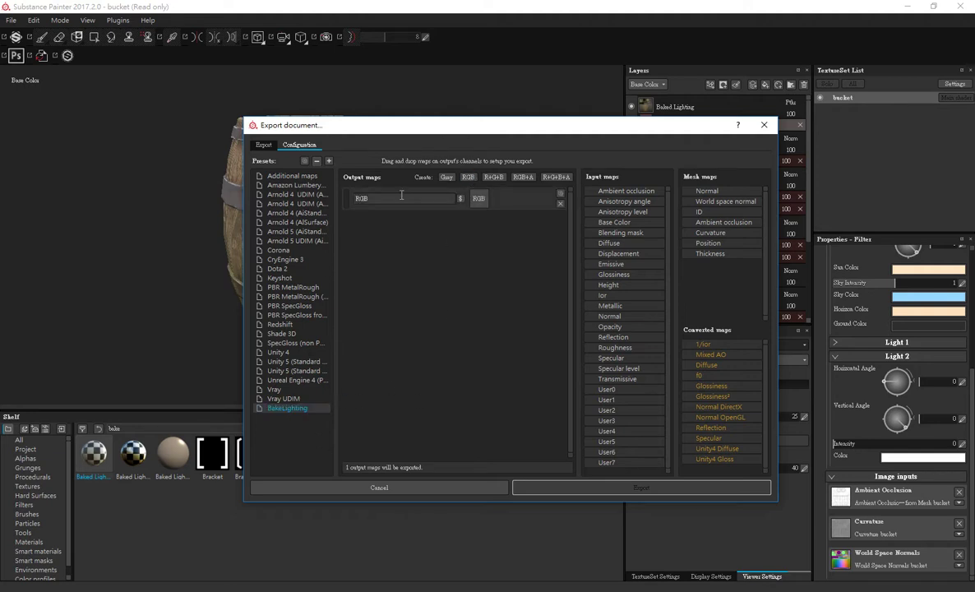
{"action": "left_click_drag", "start_coordinate": [476, 141], "coordinate": [474, 159]}
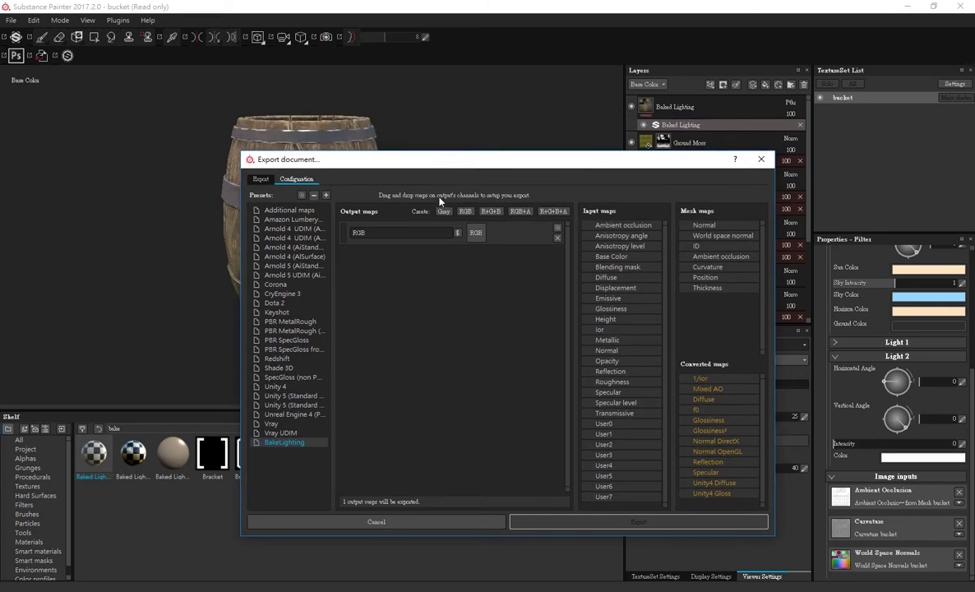
{"action": "left_click", "coordinate": [272, 424]}
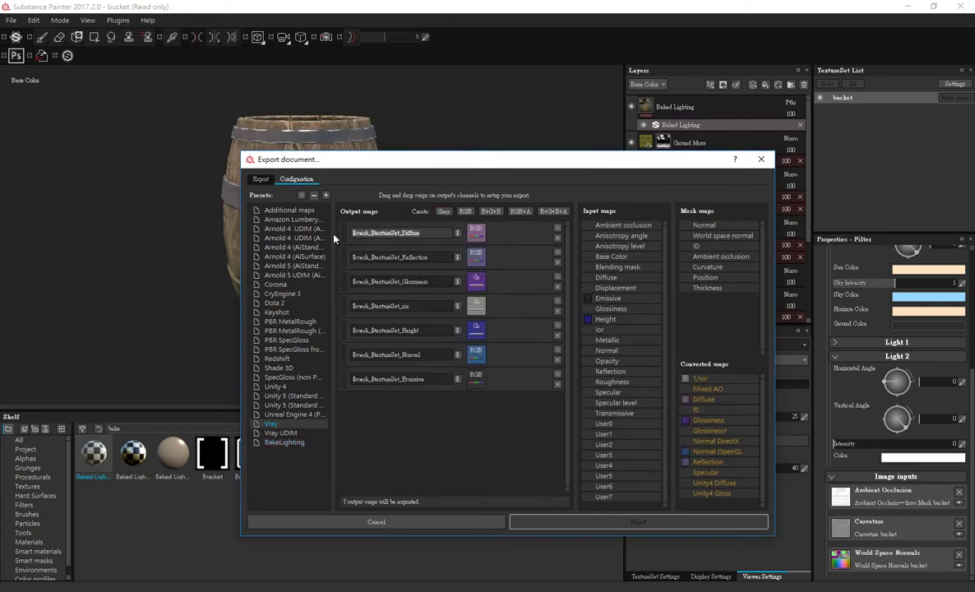
{"action": "left_click", "coordinate": [465, 211]}
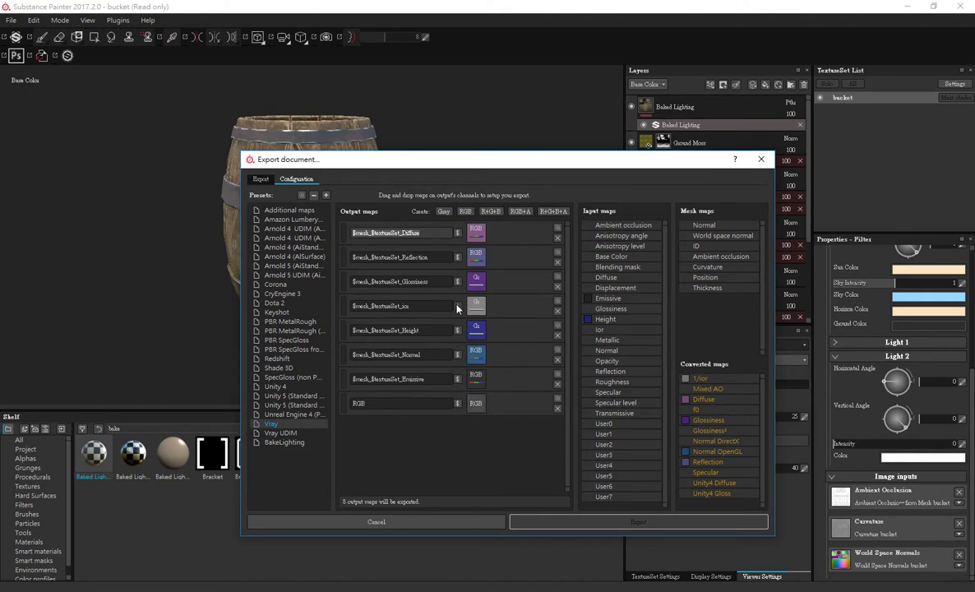
{"action": "left_click", "coordinate": [294, 445]}
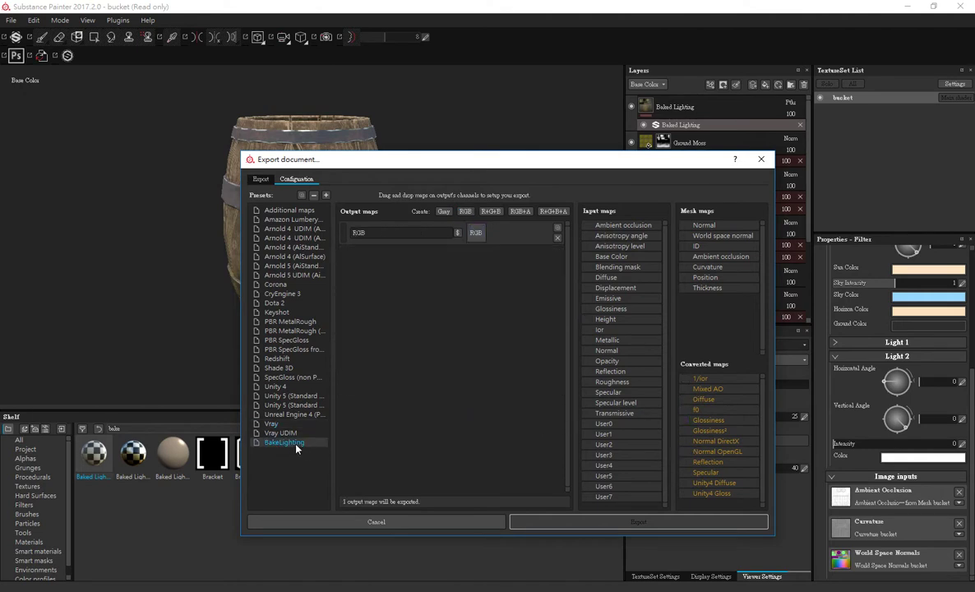
Name the map $mesh_$textureSet_BaseColor and fill its RGB channels from Base Color.
{"action": "double_click", "coordinate": [403, 233]}
{"action": "type", "text": "$mesh_$textureSet_Diffuse"}
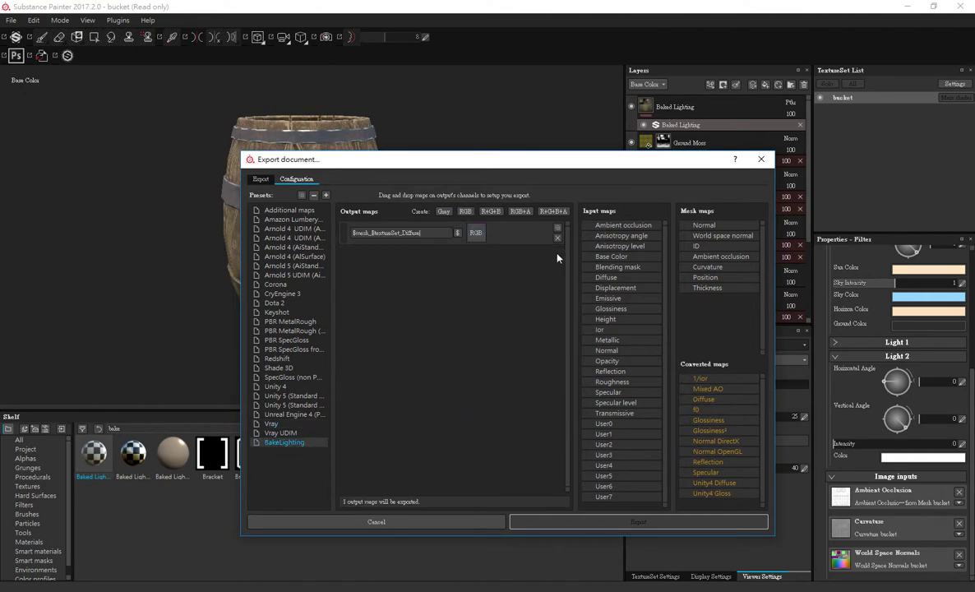
{"action": "key", "text": "BackSpace"}
{"action": "key", "text": "BackSpace"}
{"action": "key", "text": "BackSpace"}
{"action": "key", "text": "BackSpace"}
{"action": "key", "text": "BackSpace"}
{"action": "key", "text": "BackSpace"}
{"action": "key", "text": "BackSpace"}
{"action": "type", "text": "Bas"}
{"action": "type", "text": "eColor"}
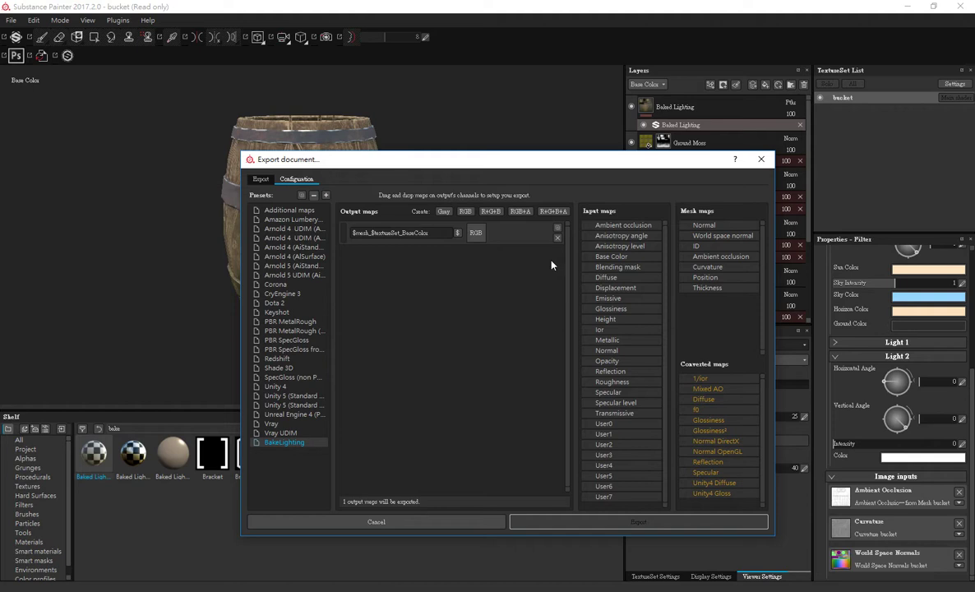
{"action": "left_click_drag", "start_coordinate": [618, 260], "coordinate": [476, 233]}
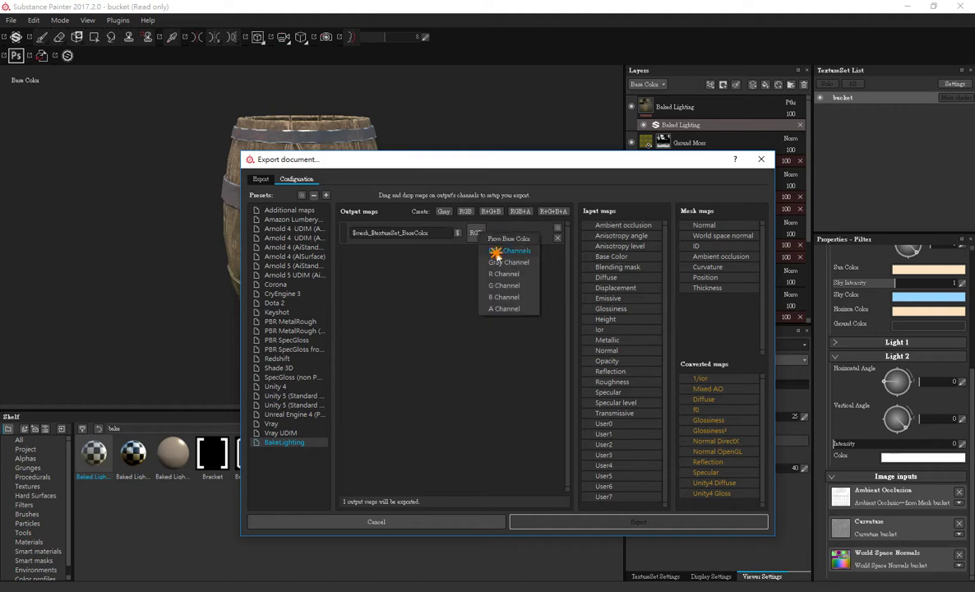
{"action": "left_click", "coordinate": [496, 254]}
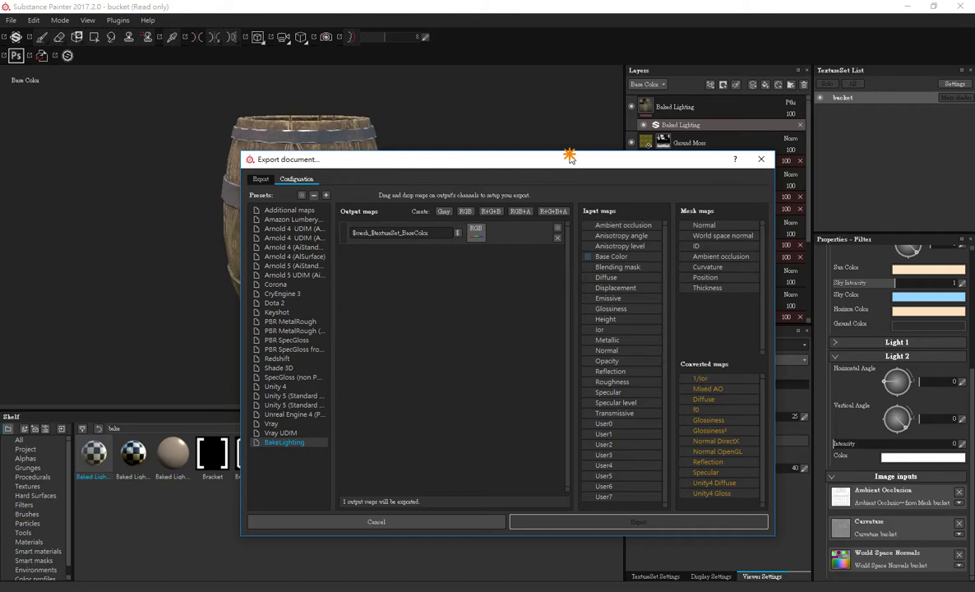
{"action": "left_click_drag", "start_coordinate": [565, 158], "coordinate": [538, 111]}
Export the bucket textures with the BakeLighting config and dismiss the success message.
{"action": "left_click", "coordinate": [234, 134]}
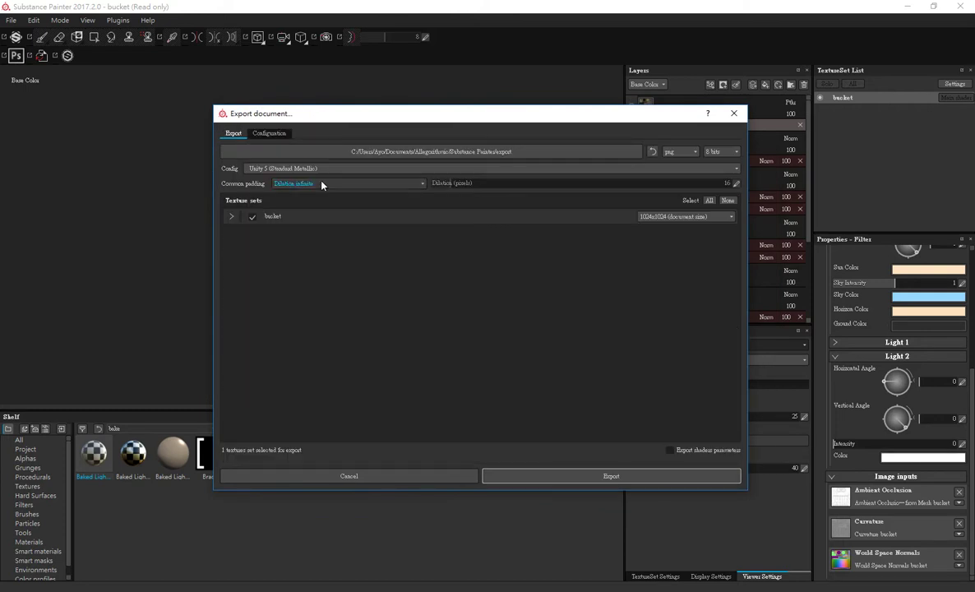
{"action": "left_click", "coordinate": [296, 168]}
{"action": "scroll", "coordinate": [293, 211], "scroll_direction": "down", "scroll_amount": 2}
{"action": "scroll", "coordinate": [294, 211], "scroll_direction": "down", "scroll_amount": 2}
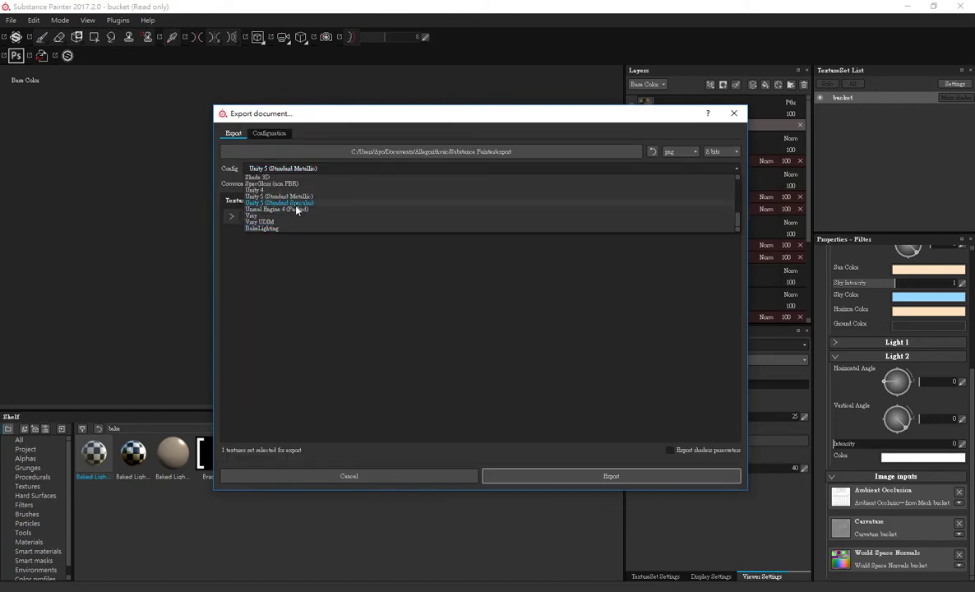
{"action": "left_click", "coordinate": [263, 229]}
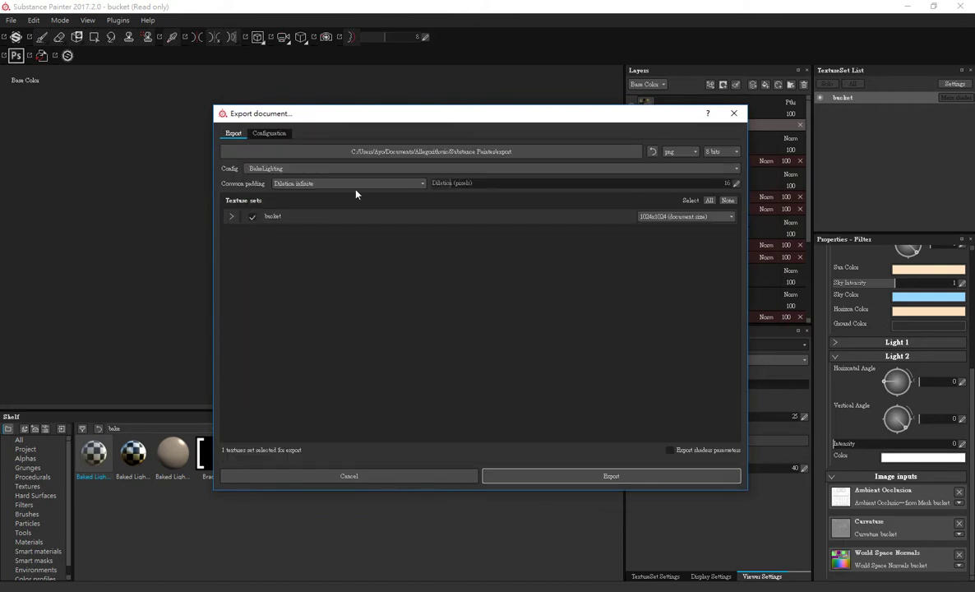
{"action": "left_click", "coordinate": [585, 476]}
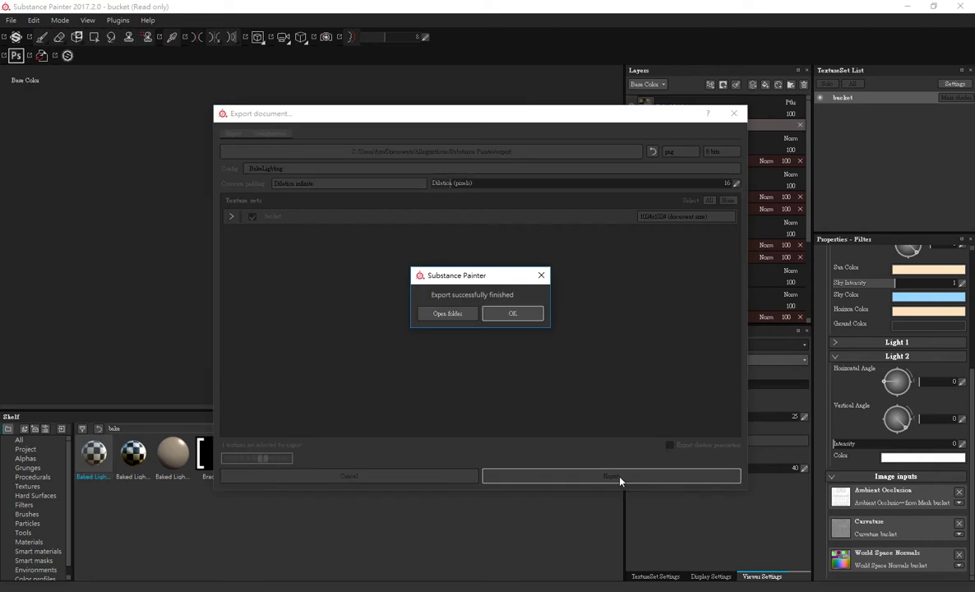
{"action": "left_click", "coordinate": [525, 315]}
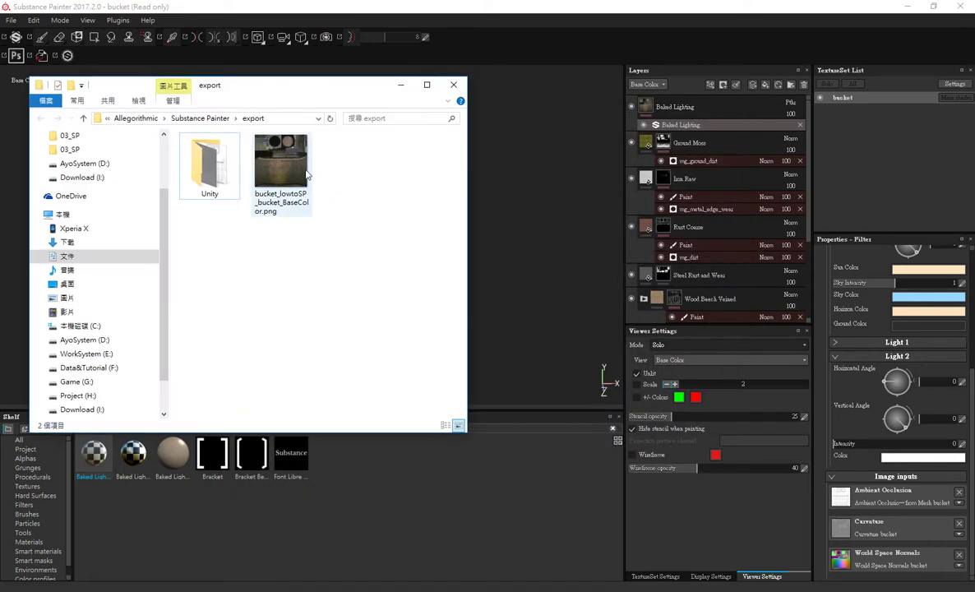
View the exported BaseColor PNG in Photos, then close Photos and the export folder.
{"action": "double_click", "coordinate": [279, 163]}
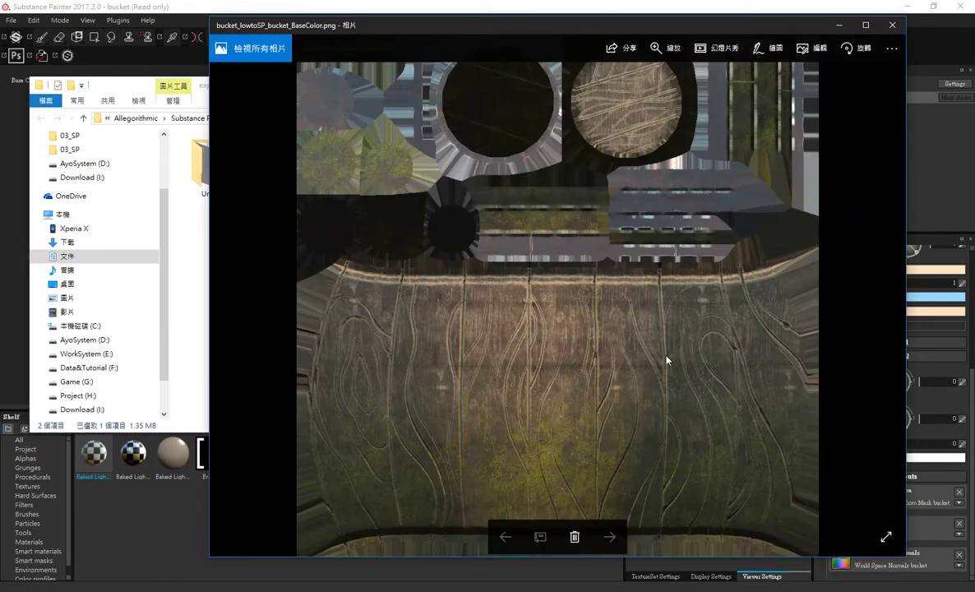
{"action": "left_click", "coordinate": [892, 24]}
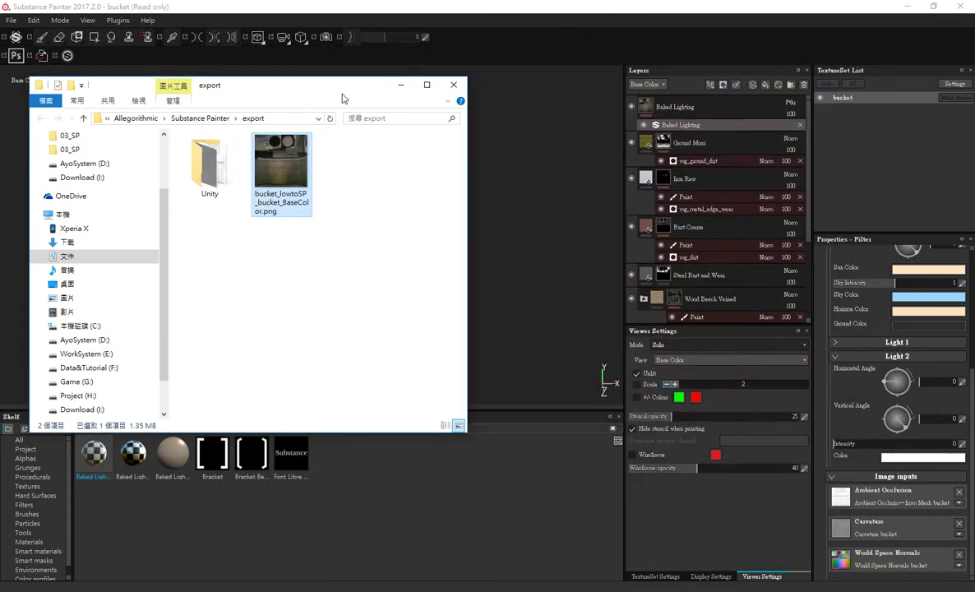
{"action": "left_click", "coordinate": [401, 85]}
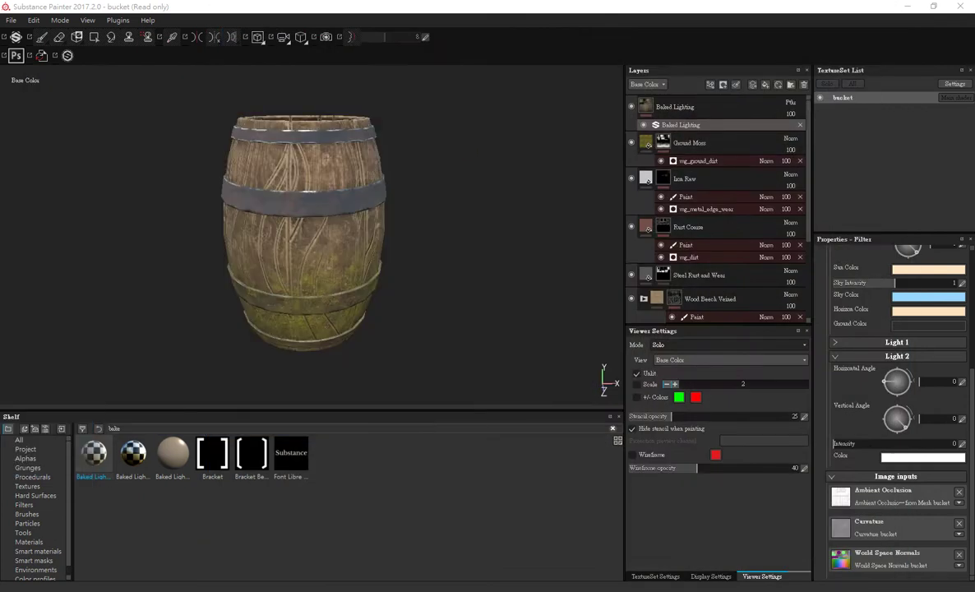
Quit Substance Painter and launch Unity 2017.1.0f3 from the Start menu's Unity 2017 folder.
{"action": "left_click", "coordinate": [964, 6]}
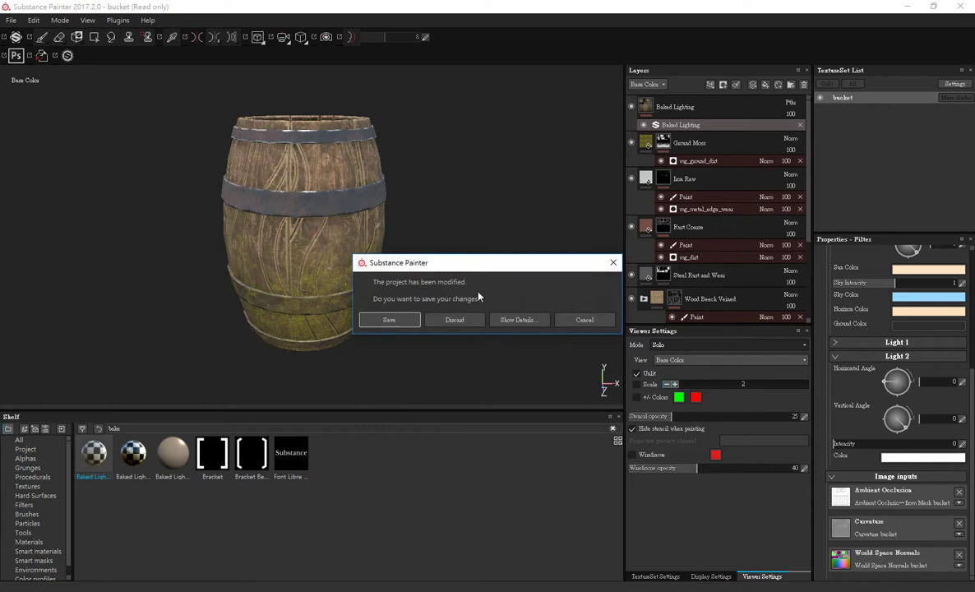
{"action": "left_click", "coordinate": [421, 297]}
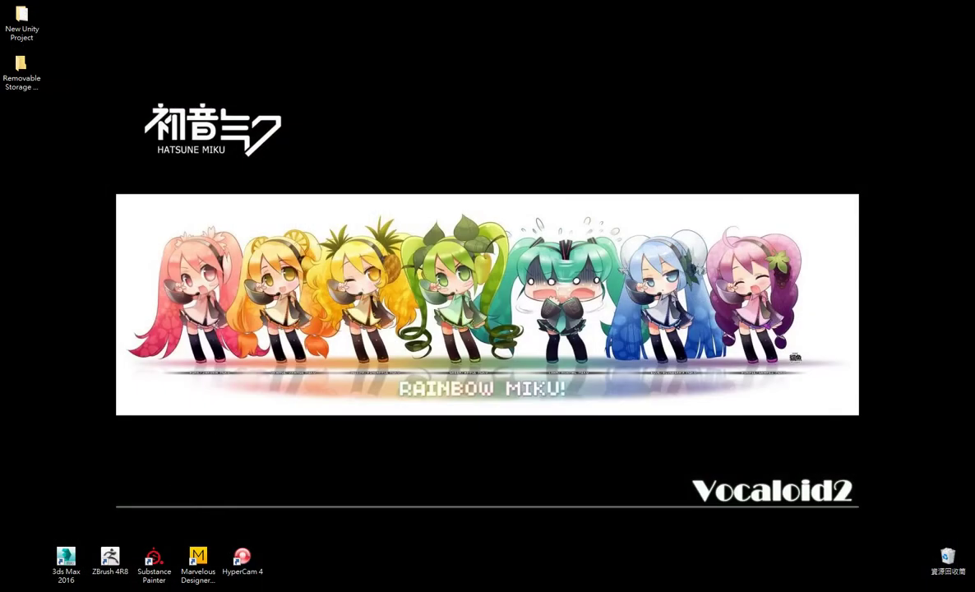
{"action": "key", "text": "super"}
{"action": "scroll", "coordinate": [74, 507], "scroll_direction": "down", "scroll_amount": 3}
{"action": "scroll", "coordinate": [74, 507], "scroll_direction": "down", "scroll_amount": 10}
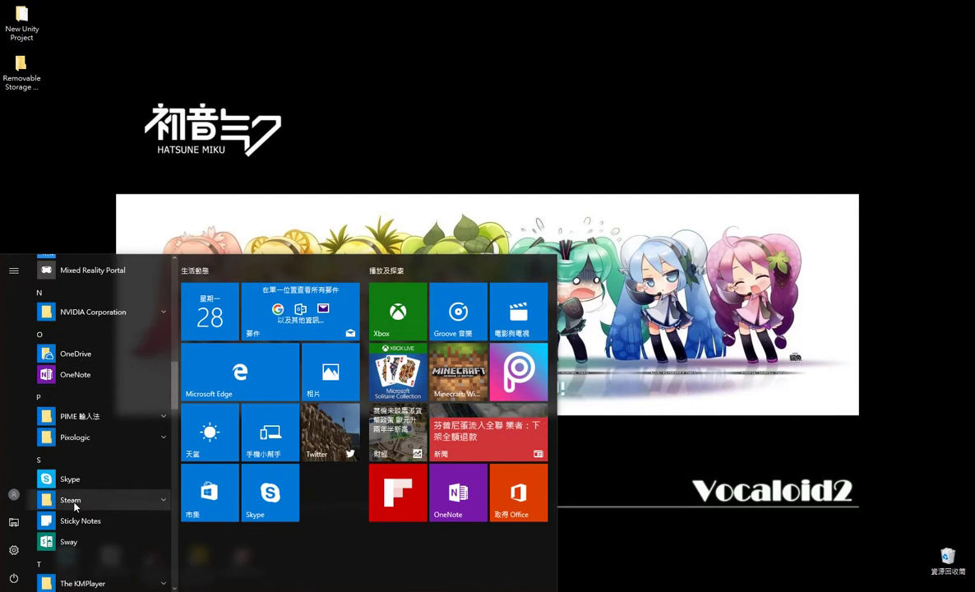
{"action": "scroll", "coordinate": [71, 369], "scroll_direction": "down", "scroll_amount": 5}
{"action": "scroll", "coordinate": [72, 368], "scroll_direction": "down", "scroll_amount": 1}
{"action": "scroll", "coordinate": [71, 374], "scroll_direction": "up", "scroll_amount": 1}
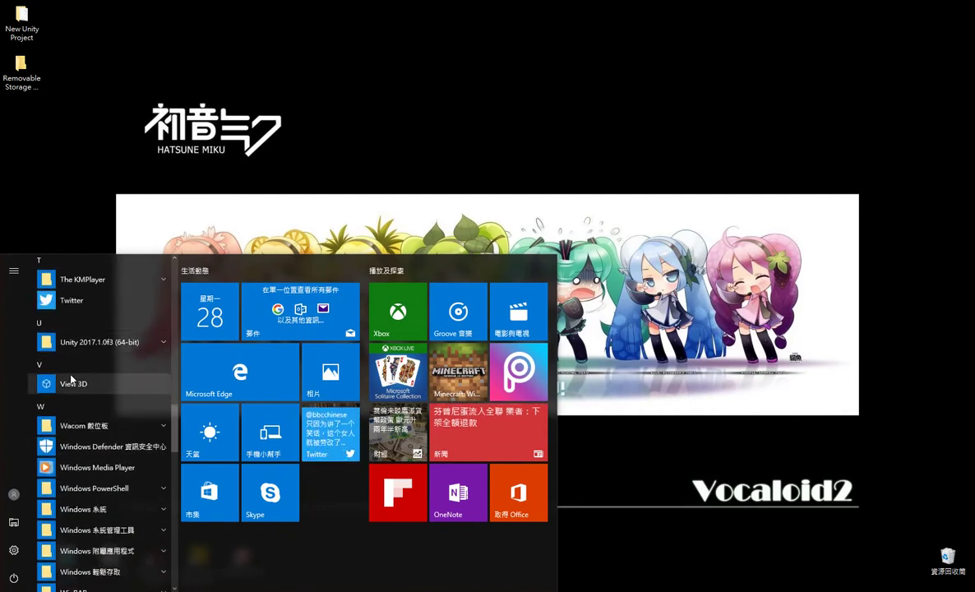
{"action": "left_click", "coordinate": [70, 342]}
{"action": "left_click", "coordinate": [74, 382]}
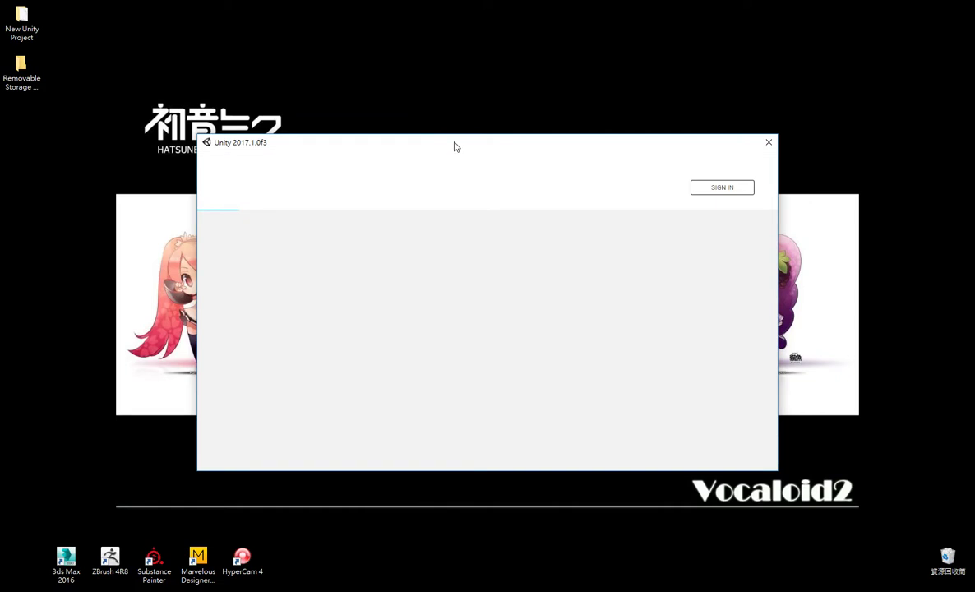
{"action": "left_click_drag", "start_coordinate": [457, 150], "coordinate": [491, 115]}
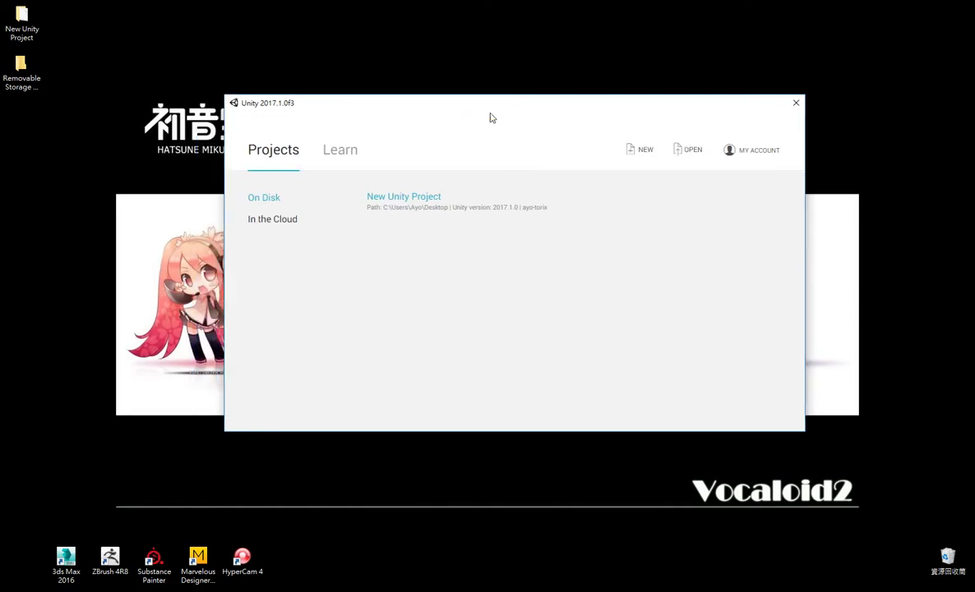
Open New Unity Project and delete every asset from the first through well2_toSP_low.
{"action": "left_click", "coordinate": [418, 199]}
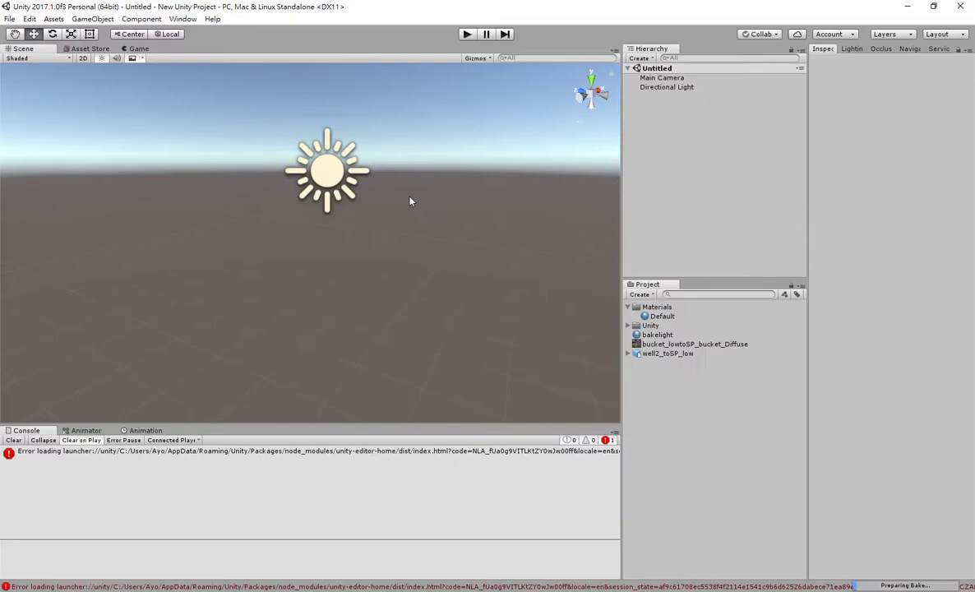
{"action": "left_click", "coordinate": [650, 355]}
{"action": "left_click", "coordinate": [643, 310], "text": "shift"}
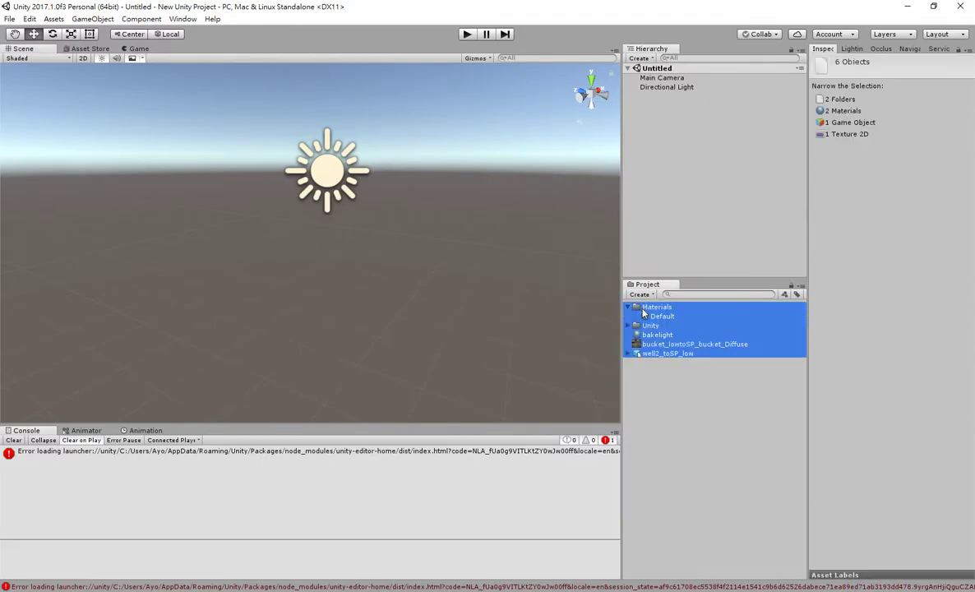
{"action": "key", "text": "Delete"}
{"action": "left_click", "coordinate": [519, 332]}
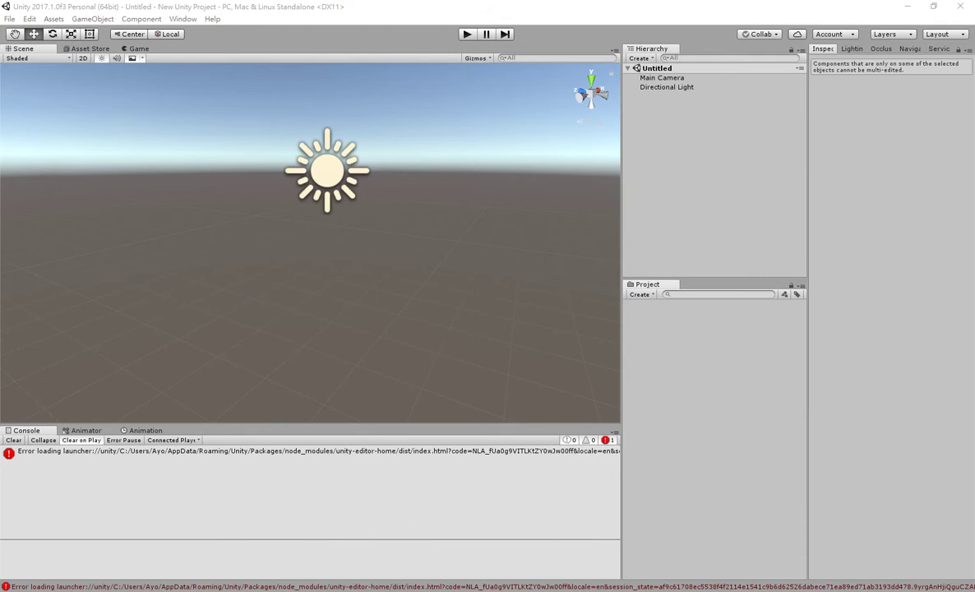
Import bucket_lowtoSP.FBX from model_bucket > 03_SP into Unity's Project panel.
{"action": "key", "text": "alt+Up"}
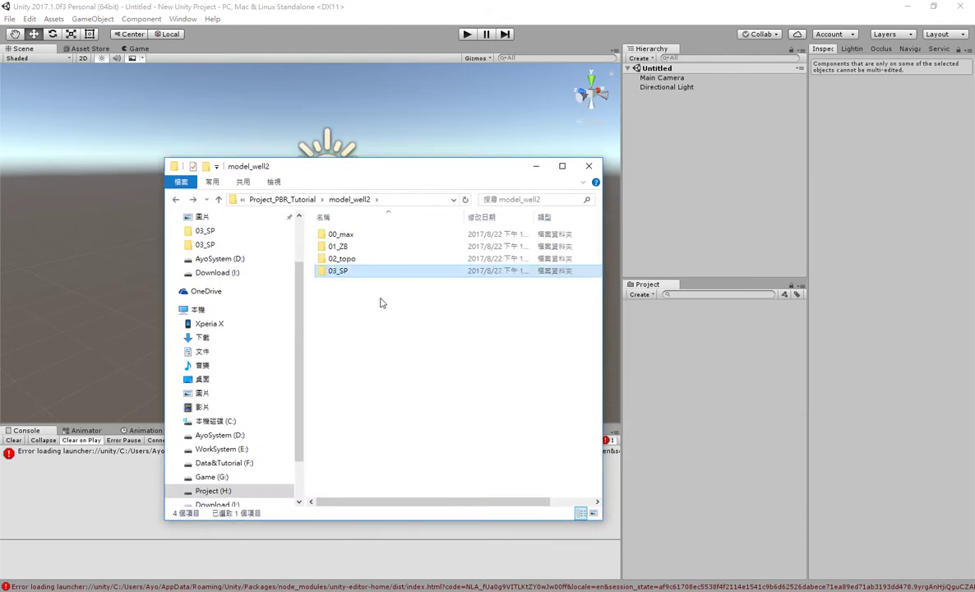
{"action": "key", "text": "alt+Up"}
{"action": "key", "text": "alt+Up"}
{"action": "key", "text": "alt+Left"}
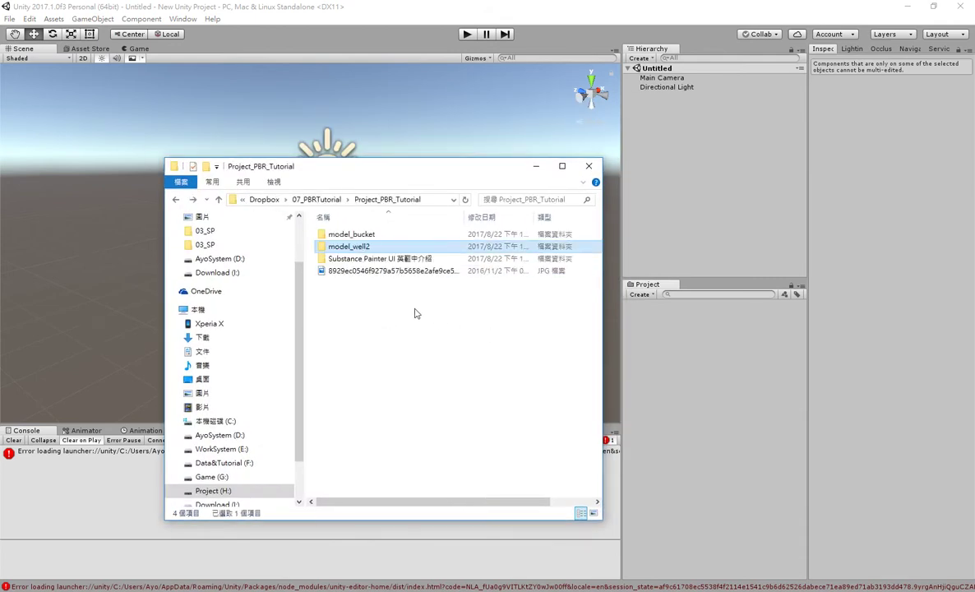
{"action": "double_click", "coordinate": [353, 236]}
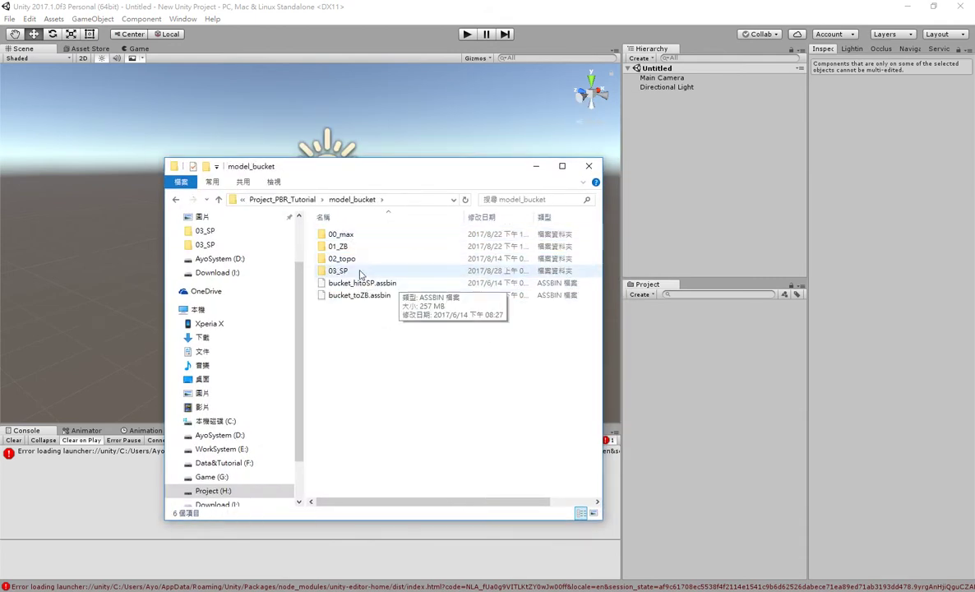
{"action": "double_click", "coordinate": [362, 271]}
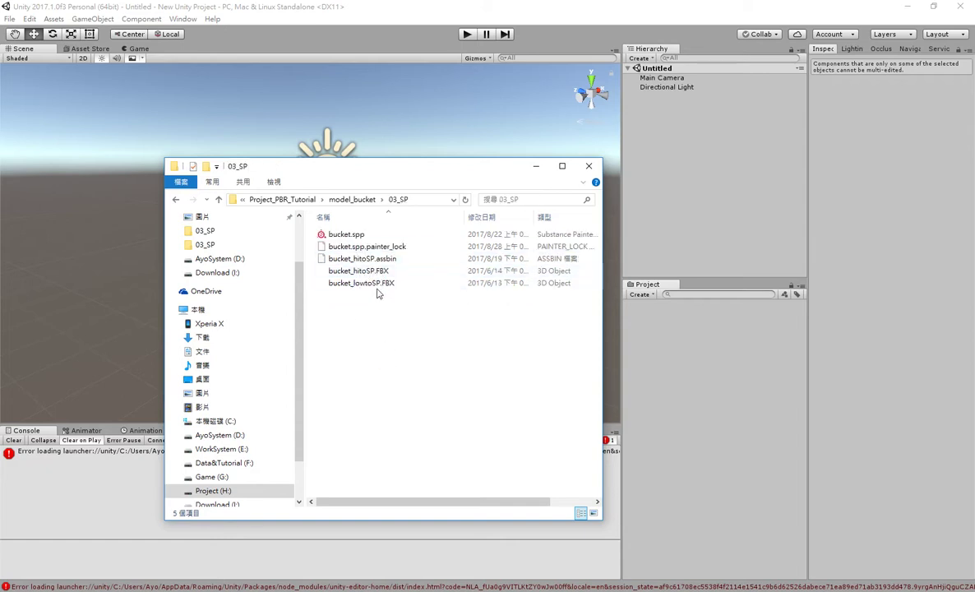
{"action": "mouse_move", "coordinate": [374, 283]}
{"action": "left_mouse_down"}
{"action": "mouse_move", "coordinate": [513, 337]}
{"action": "mouse_move", "coordinate": [703, 380]}
{"action": "left_mouse_up"}
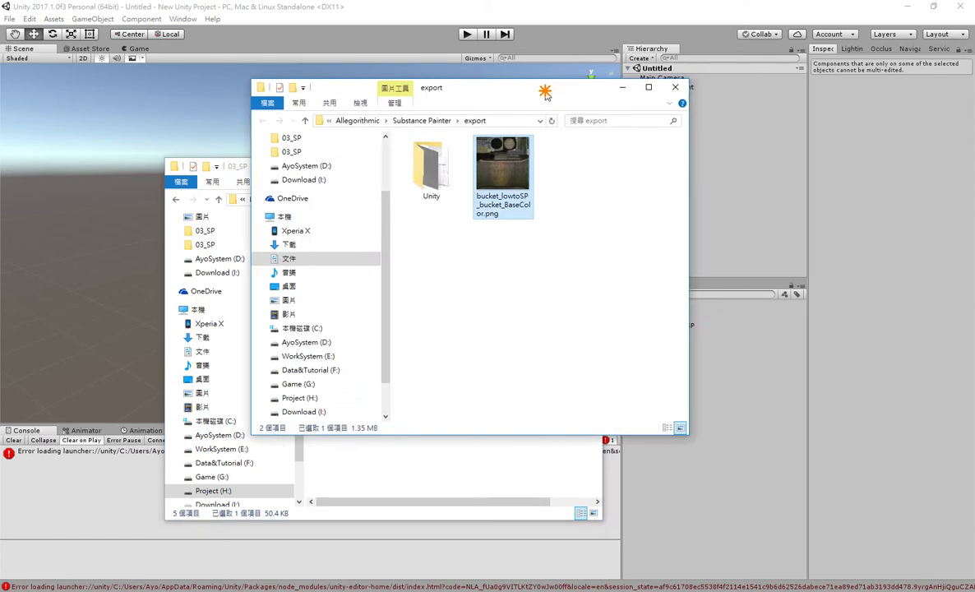
Import the export folder's Unity folder and BaseColor PNG into the project.
{"action": "left_click_drag", "start_coordinate": [504, 89], "coordinate": [346, 93]}
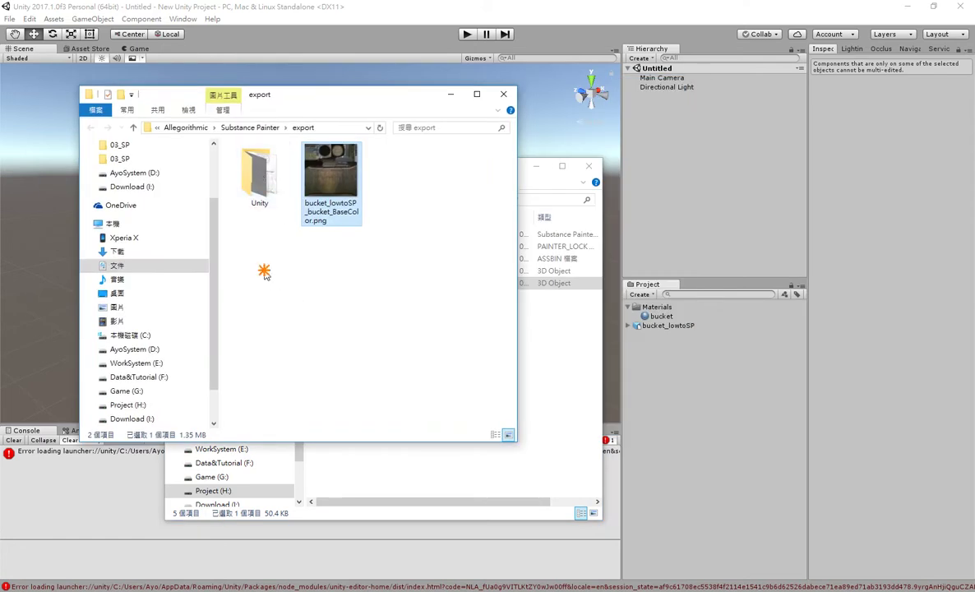
{"action": "mouse_move", "coordinate": [247, 263]}
{"action": "left_mouse_down"}
{"action": "mouse_move", "coordinate": [366, 169]}
{"action": "mouse_move", "coordinate": [711, 386]}
{"action": "mouse_move", "coordinate": [692, 394]}
{"action": "left_mouse_up"}
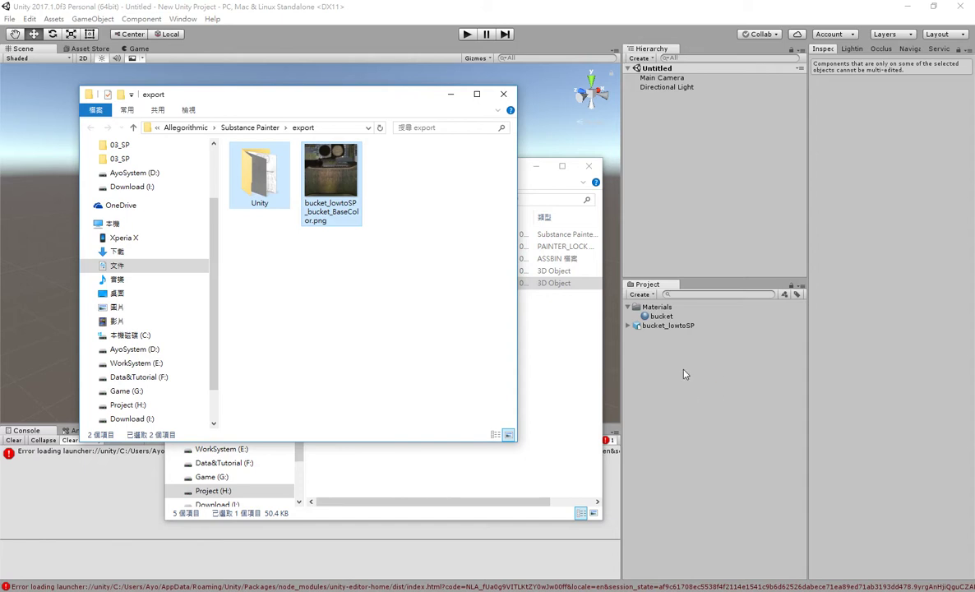
{"action": "left_click", "coordinate": [683, 374]}
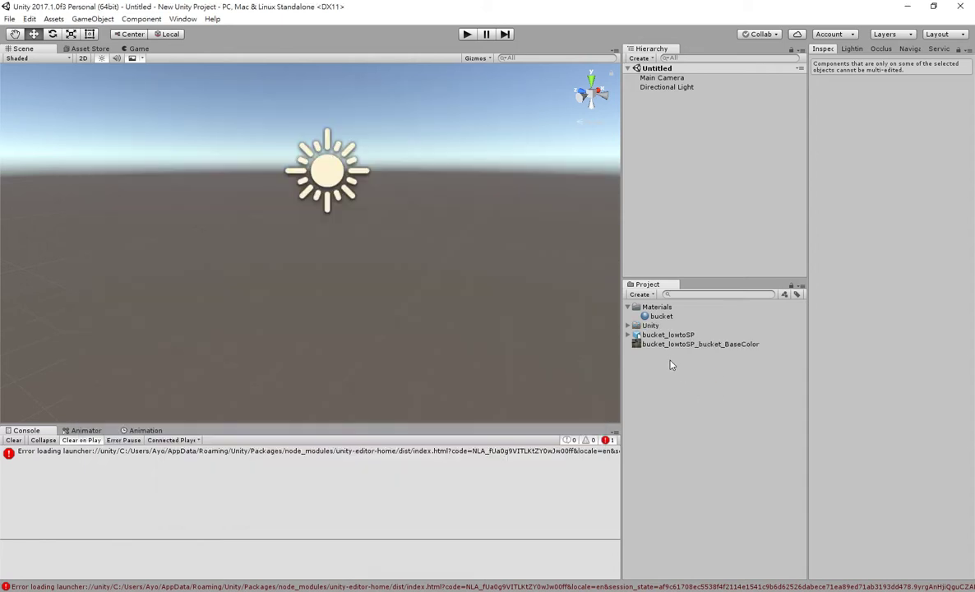
Set the bucket material's Albedo colour to white and drag bucket_lowtoSP into the scene.
{"action": "left_click", "coordinate": [647, 317]}
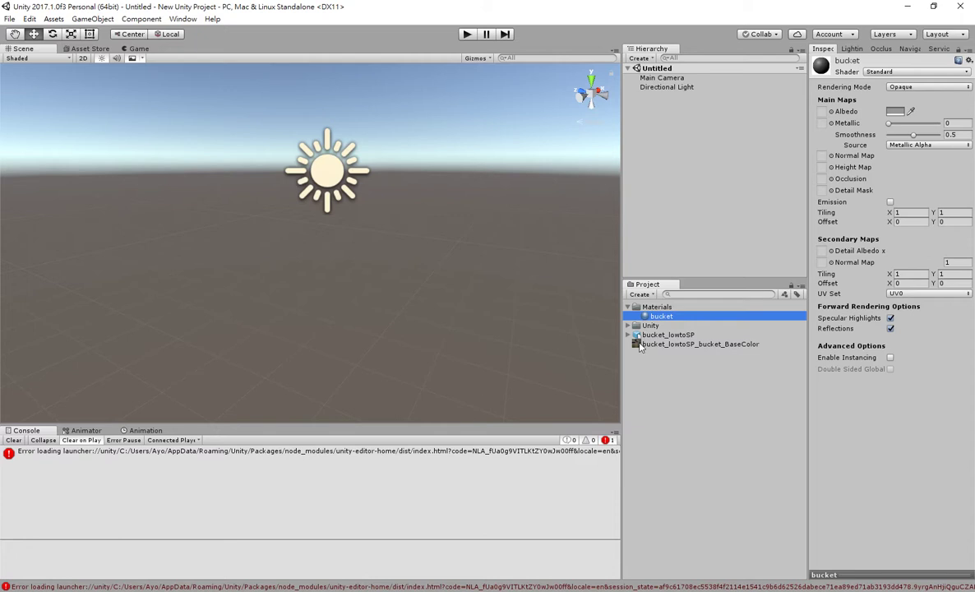
{"action": "left_click", "coordinate": [898, 112]}
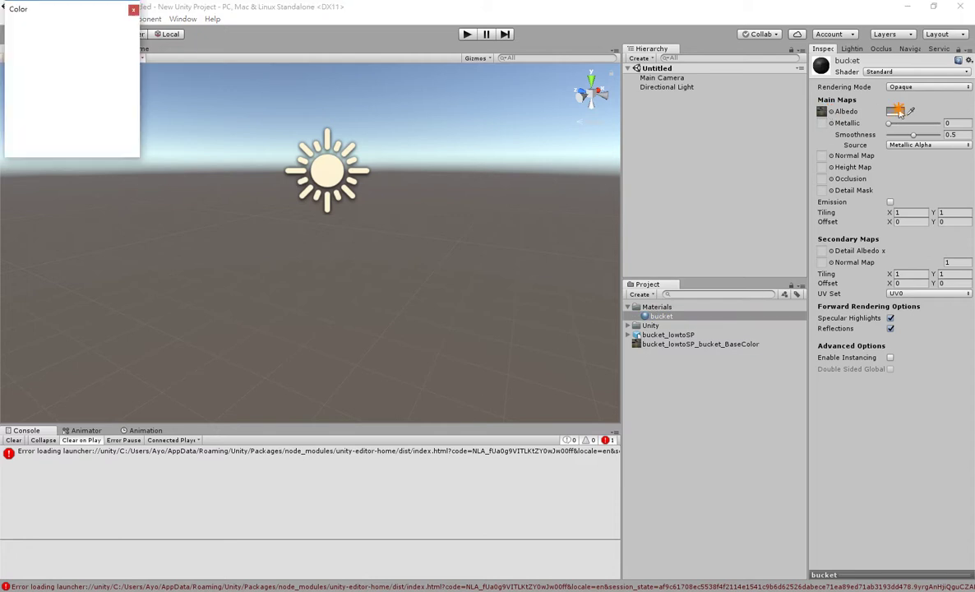
{"action": "left_click", "coordinate": [134, 10]}
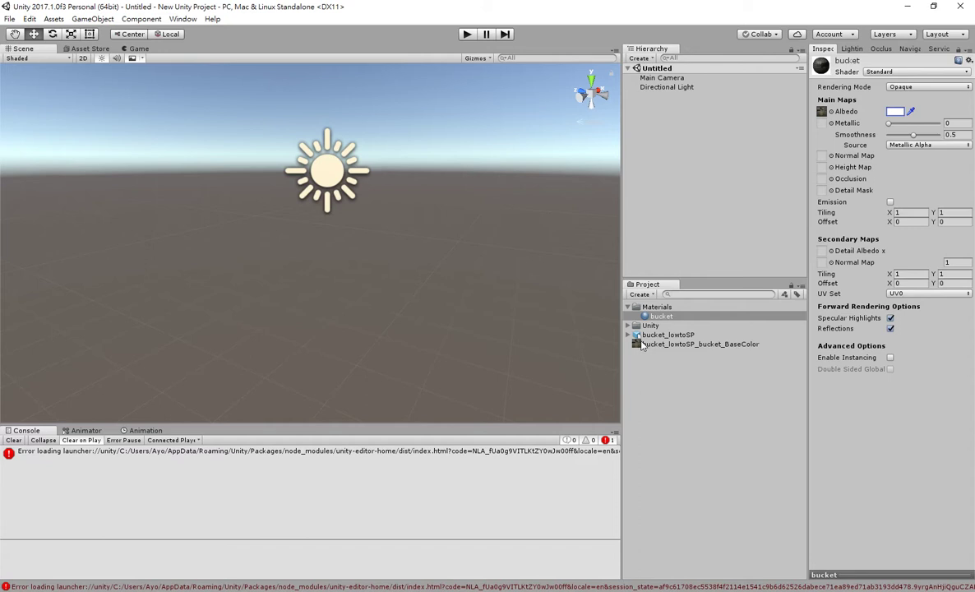
{"action": "left_click_drag", "start_coordinate": [639, 337], "coordinate": [675, 191]}
{"action": "mouse_move", "coordinate": [381, 316]}
{"action": "left_mouse_down", "text": "alt"}
{"action": "mouse_move", "coordinate": [329, 238]}
{"action": "mouse_move", "coordinate": [464, 287]}
{"action": "left_mouse_up", "text": "alt"}
Orbit around the barrel and rotate it on Y to about -217.9 degrees.
{"action": "left_click", "coordinate": [464, 288]}
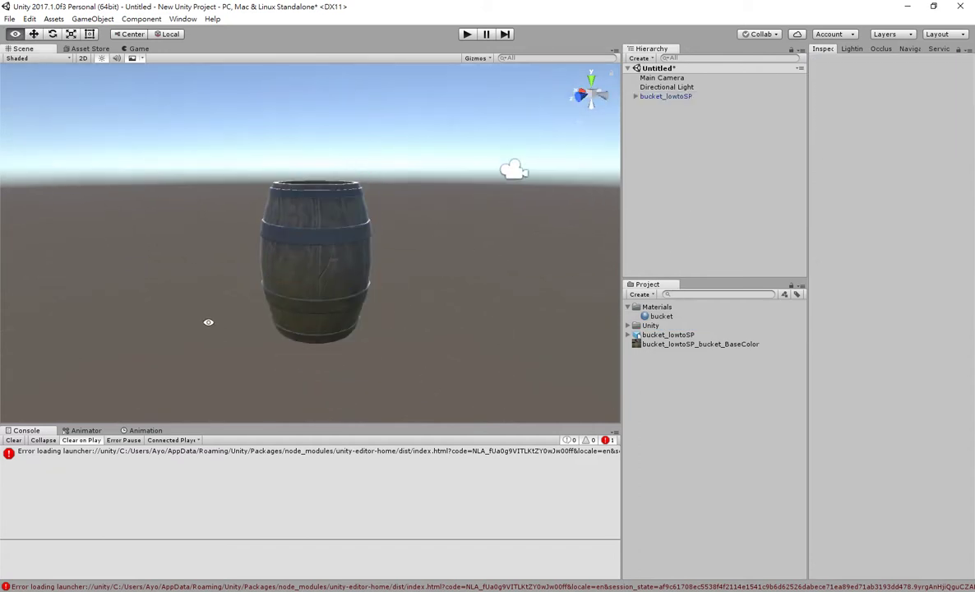
{"action": "left_click_drag", "start_coordinate": [172, 309], "coordinate": [165, 313], "text": "alt"}
{"action": "mouse_move", "coordinate": [460, 288]}
{"action": "left_mouse_down", "text": "alt"}
{"action": "mouse_move", "coordinate": [362, 272]}
{"action": "mouse_move", "coordinate": [337, 276]}
{"action": "mouse_move", "coordinate": [345, 300]}
{"action": "left_mouse_up", "text": "alt"}
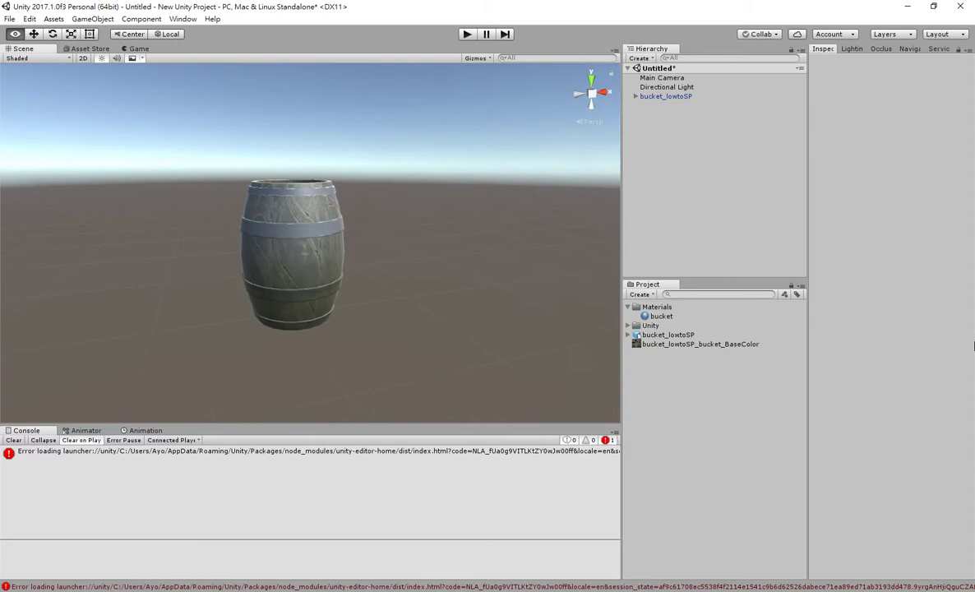
{"action": "left_click", "coordinate": [312, 238]}
{"action": "left_click", "coordinate": [474, 276]}
{"action": "left_click_drag", "start_coordinate": [474, 276], "coordinate": [367, 263], "text": "alt"}
{"action": "scroll", "coordinate": [368, 263], "scroll_direction": "up", "scroll_amount": 3}
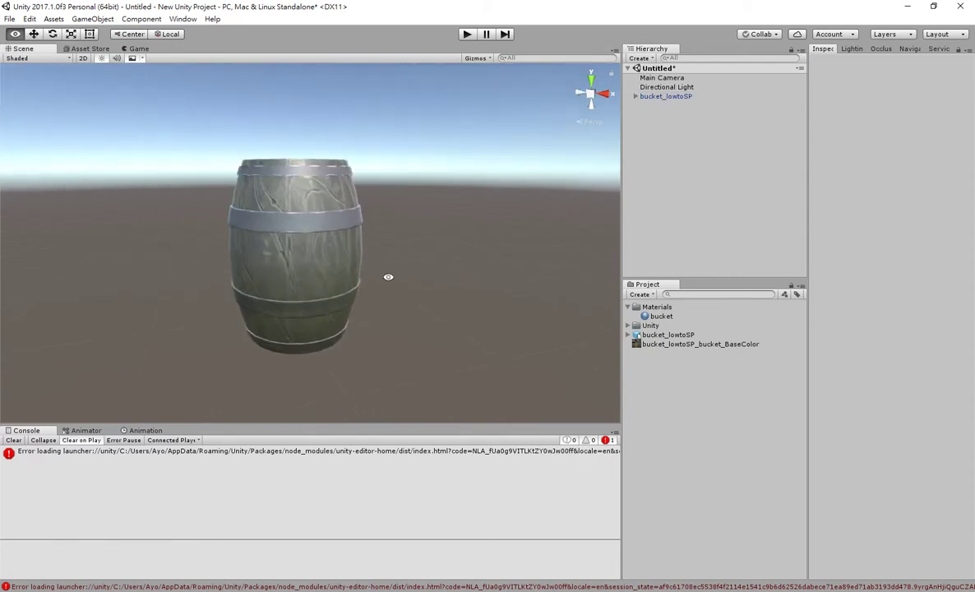
{"action": "scroll", "coordinate": [282, 266], "scroll_direction": "up", "scroll_amount": 3}
{"action": "left_click", "coordinate": [277, 261]}
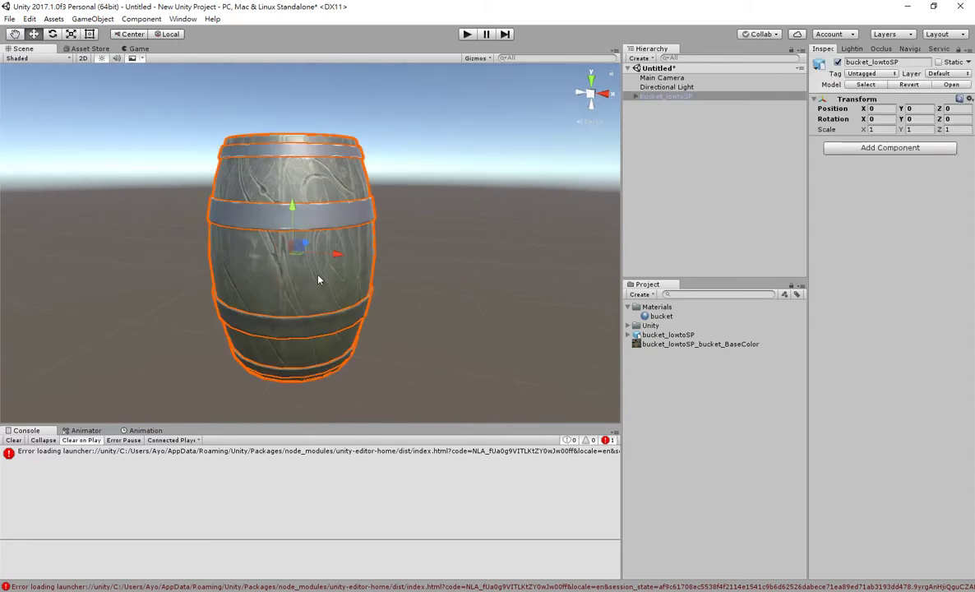
{"action": "key", "text": "e"}
{"action": "mouse_move", "coordinate": [317, 265]}
{"action": "left_mouse_down"}
{"action": "mouse_move", "coordinate": [533, 268]}
{"action": "mouse_move", "coordinate": [330, 283]}
{"action": "mouse_move", "coordinate": [573, 282]}
{"action": "left_mouse_up"}
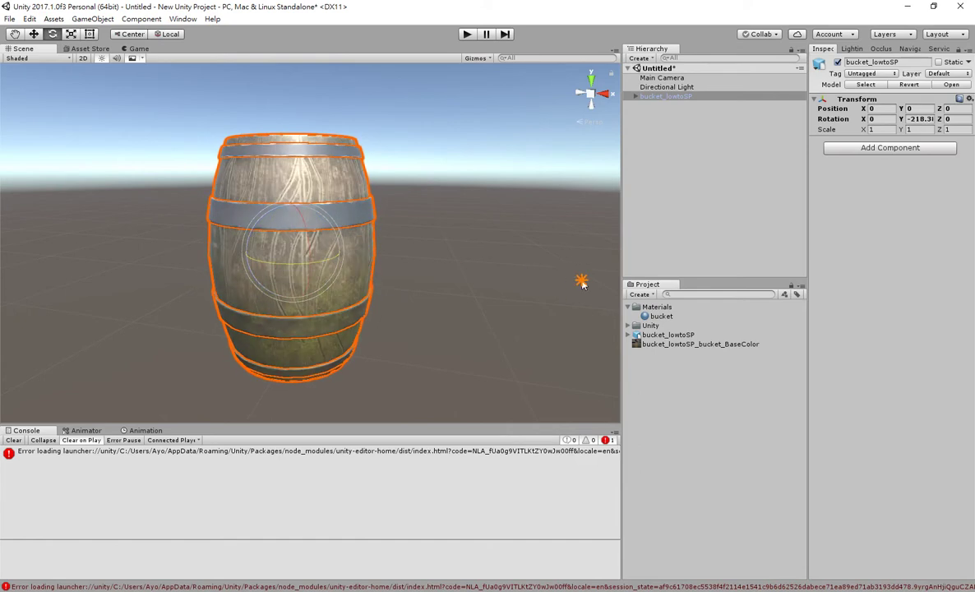
Orbit to look down on the barrel, reselect it and collapse the Materials folder.
{"action": "left_click", "coordinate": [477, 309]}
{"action": "mouse_move", "coordinate": [369, 337]}
{"action": "left_mouse_down", "text": "alt"}
{"action": "mouse_move", "coordinate": [370, 394]}
{"action": "mouse_move", "coordinate": [321, 283]}
{"action": "left_mouse_up", "text": "alt"}
{"action": "left_click", "coordinate": [321, 278]}
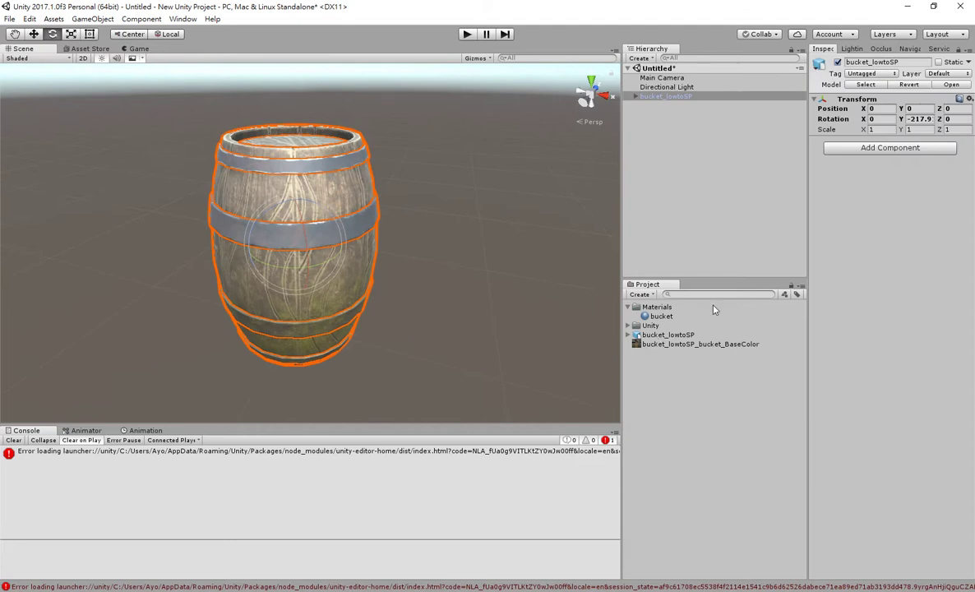
{"action": "left_click", "coordinate": [628, 308]}
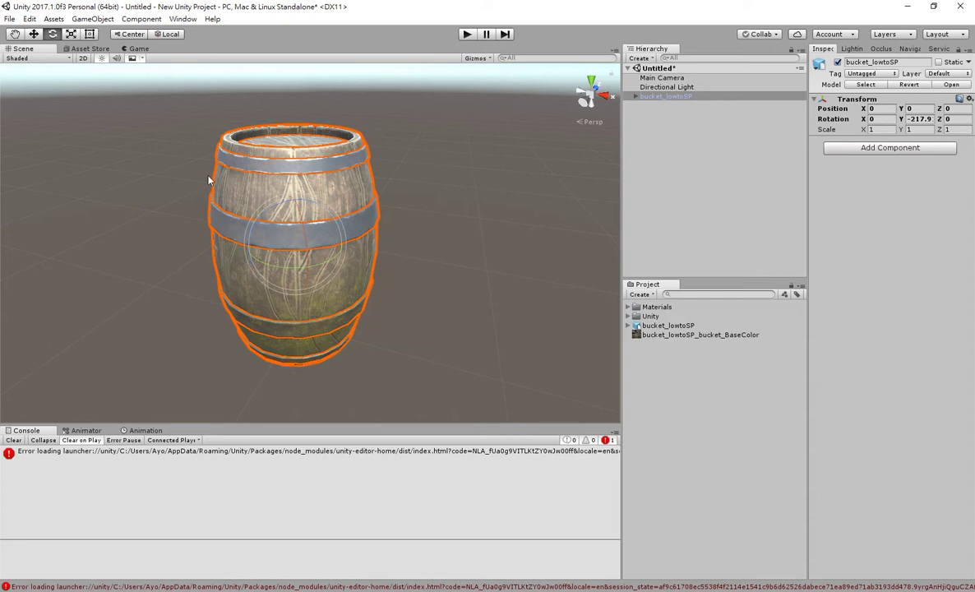
Add a Reflection Probe under bucket_lowtoSP via Light > Reflection Probe, then view it low.
{"action": "right_click", "coordinate": [692, 160]}
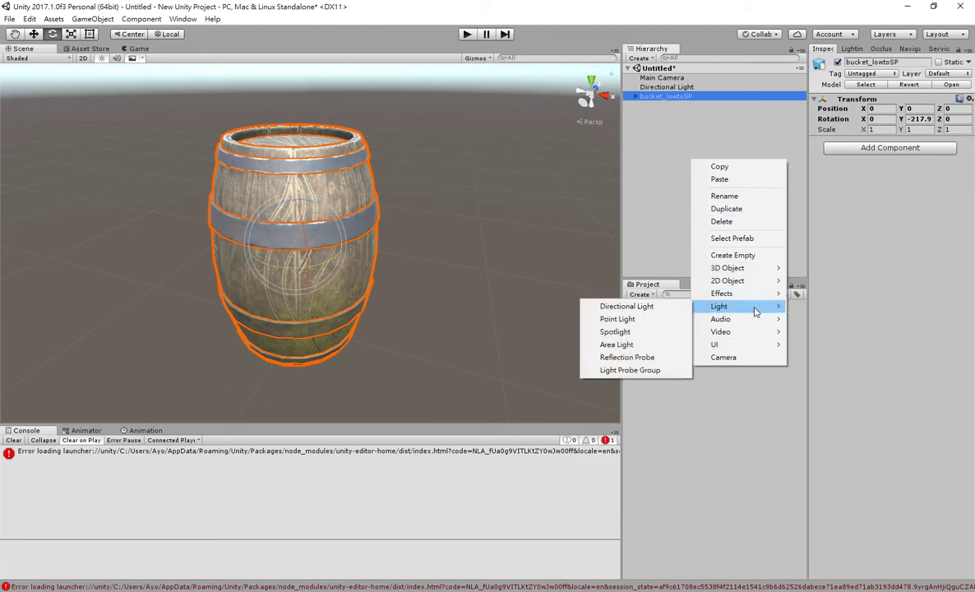
{"action": "left_click", "coordinate": [348, 163]}
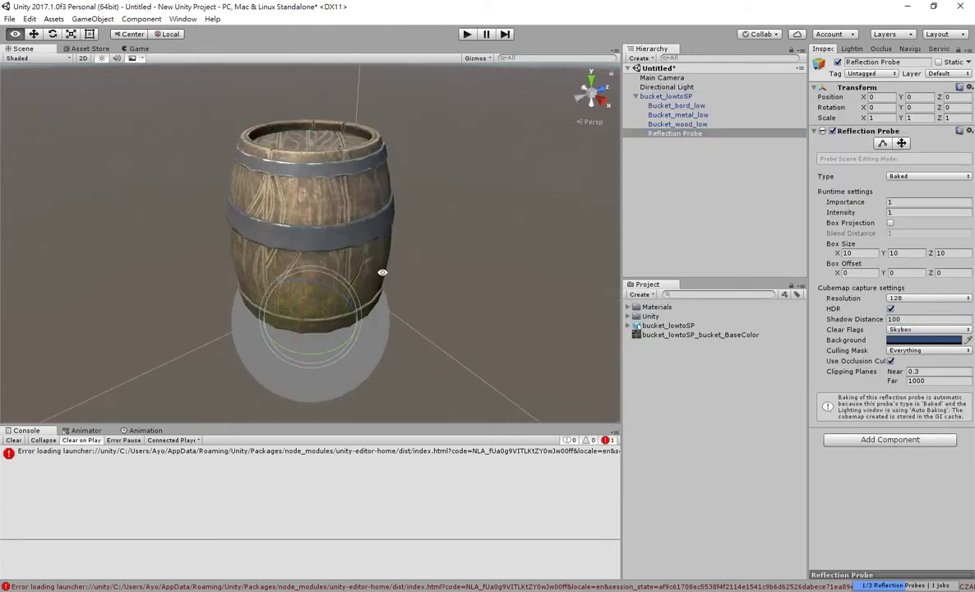
{"action": "scroll", "coordinate": [381, 246], "scroll_direction": "down", "scroll_amount": 3}
{"action": "scroll", "coordinate": [414, 231], "scroll_direction": "down", "scroll_amount": 2}
{"action": "scroll", "coordinate": [461, 255], "scroll_direction": "down", "scroll_amount": 2}
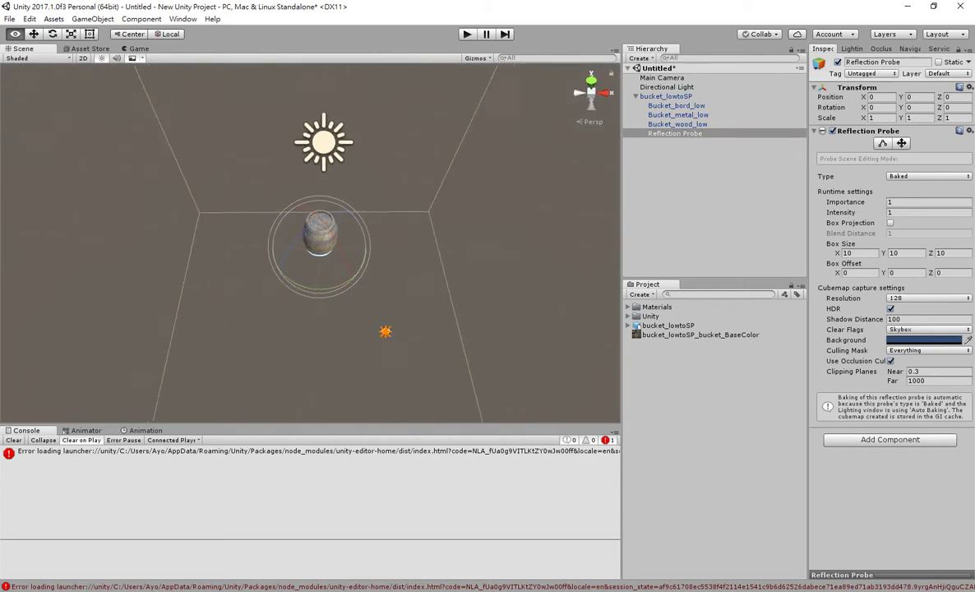
{"action": "left_click_drag", "start_coordinate": [362, 296], "coordinate": [366, 323], "text": "alt"}
{"action": "scroll", "coordinate": [370, 364], "scroll_direction": "up", "scroll_amount": 3}
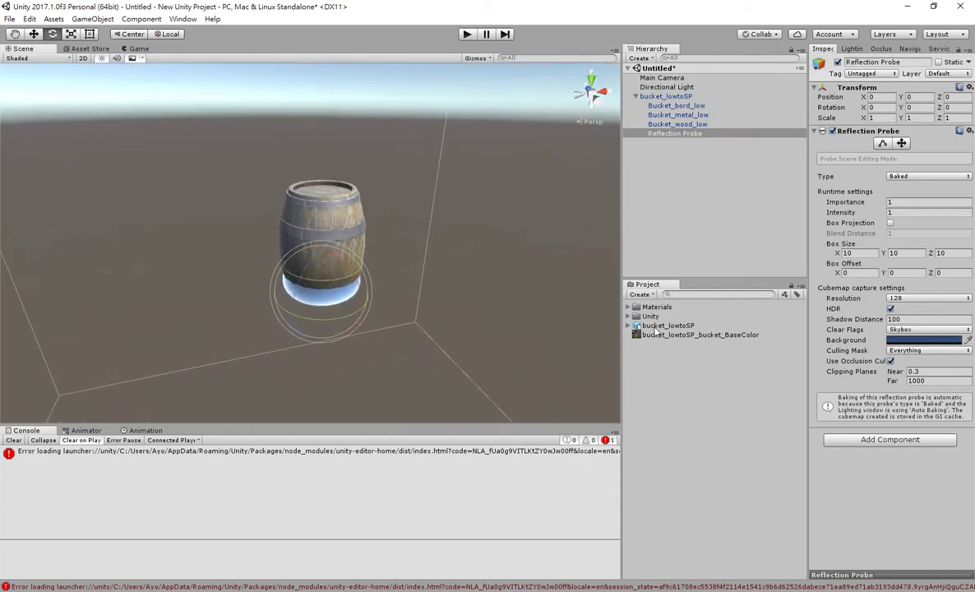
{"action": "left_click", "coordinate": [629, 317]}
Add a new material to the Unity texture folder and name it 'bucket'.
{"action": "right_click", "coordinate": [642, 319]}
{"action": "mouse_move", "coordinate": [673, 324]}
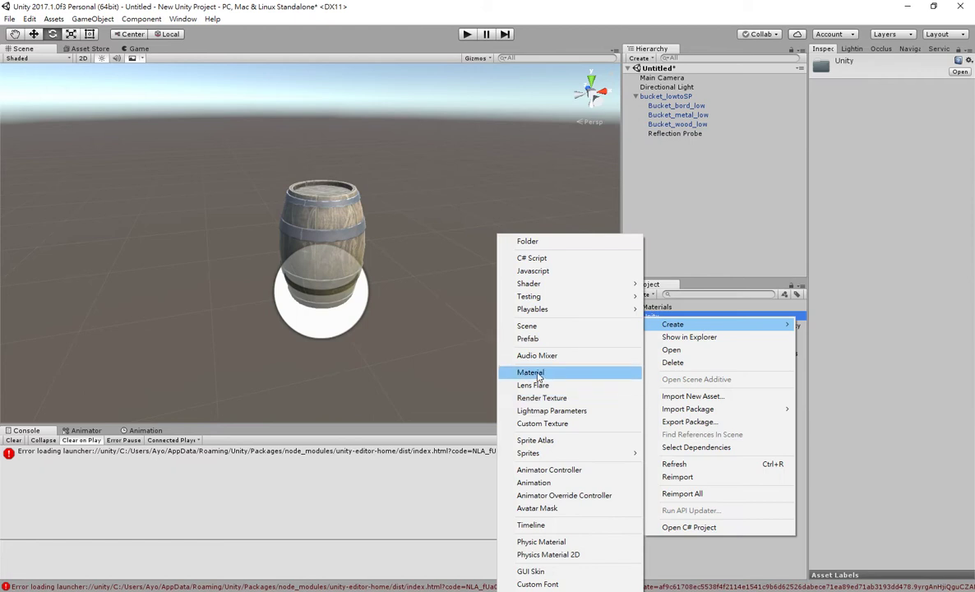
{"action": "left_click", "coordinate": [535, 375]}
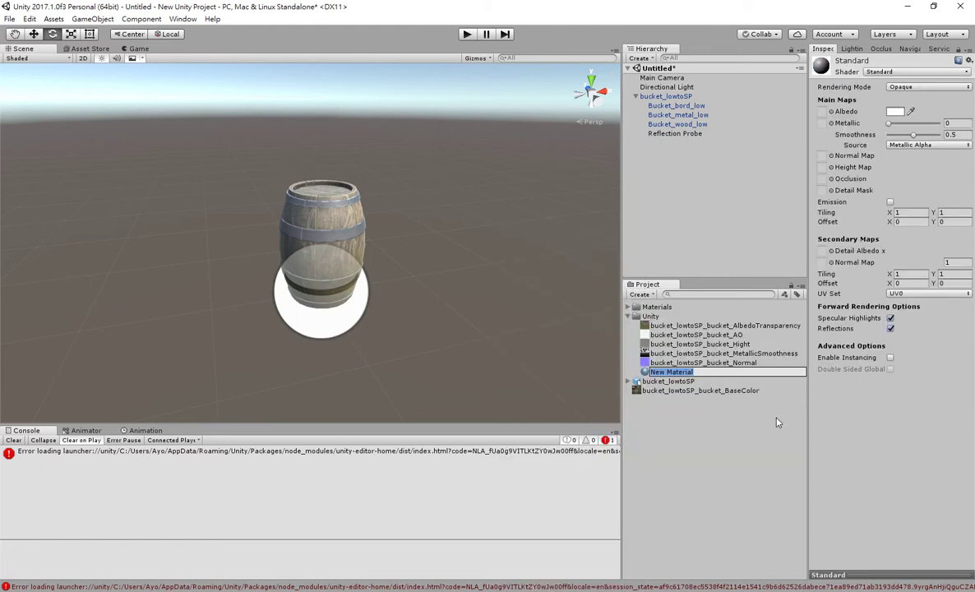
{"action": "type", "text": "bucket"}
{"action": "key", "text": "Return"}
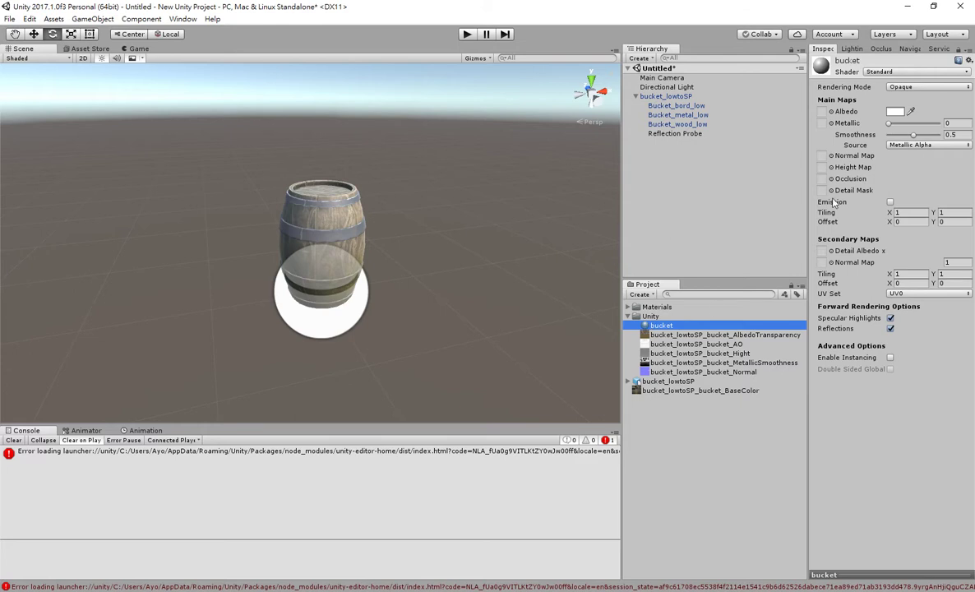
Assign the Albedo, AO occlusion and Hight height textures to the bucket material.
{"action": "mouse_move", "coordinate": [808, 153]}
{"action": "left_mouse_down"}
{"action": "mouse_move", "coordinate": [719, 165]}
{"action": "mouse_move", "coordinate": [773, 160]}
{"action": "left_mouse_up"}
{"action": "left_click_drag", "start_coordinate": [680, 337], "coordinate": [787, 111]}
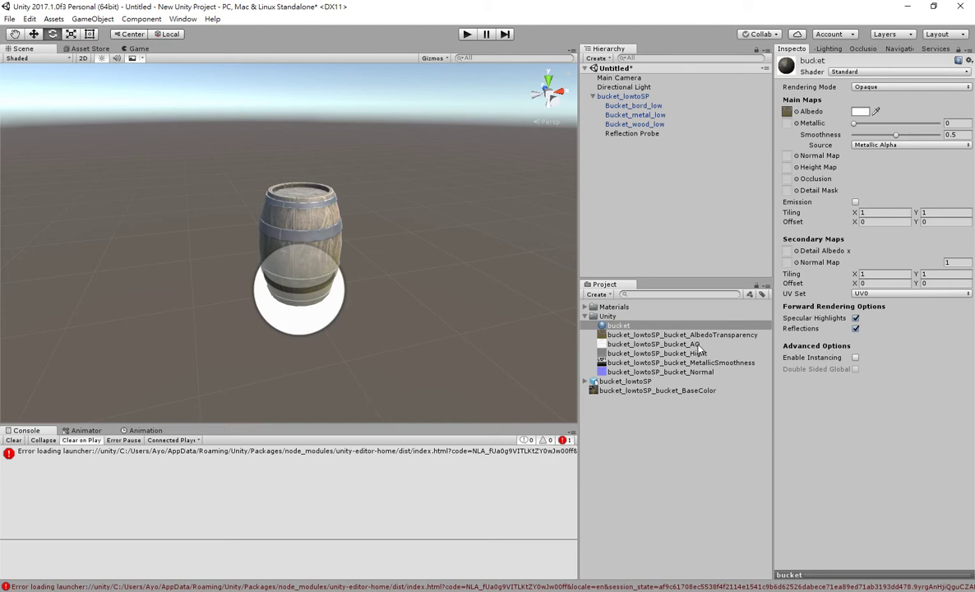
{"action": "left_click_drag", "start_coordinate": [698, 345], "coordinate": [787, 179]}
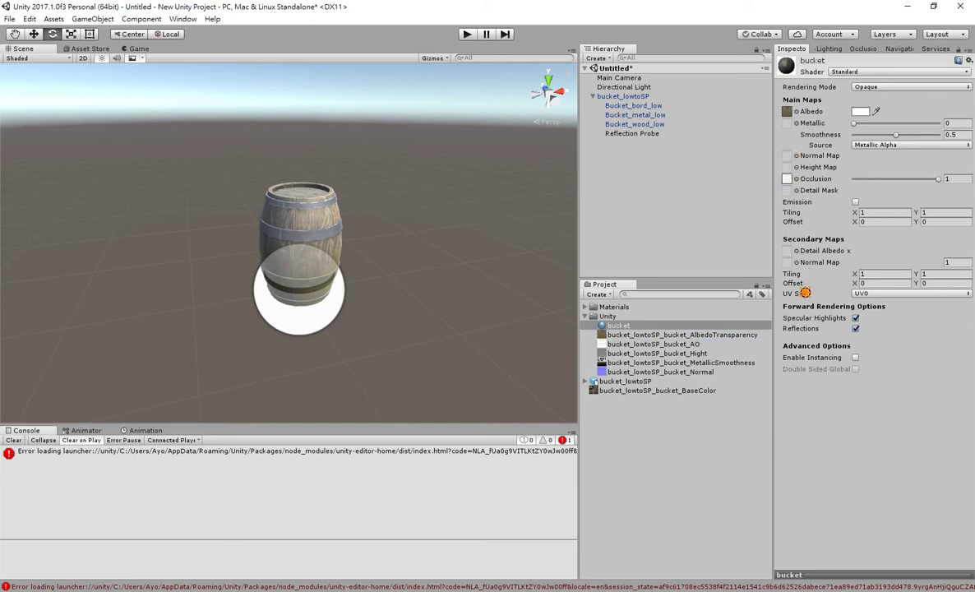
{"action": "left_click_drag", "start_coordinate": [805, 292], "coordinate": [791, 169]}
{"action": "left_click_drag", "start_coordinate": [791, 170], "coordinate": [789, 169]}
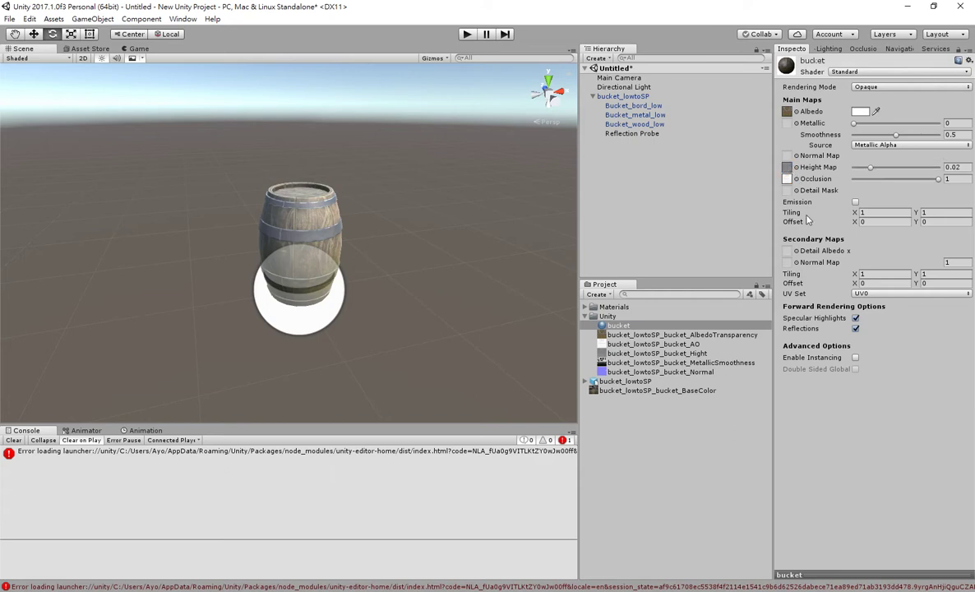
Add the MetallicSmoothness and fixed Normal maps, then apply bucket to the barrel.
{"action": "left_click_drag", "start_coordinate": [699, 363], "coordinate": [788, 123]}
{"action": "left_click_drag", "start_coordinate": [660, 372], "coordinate": [788, 155]}
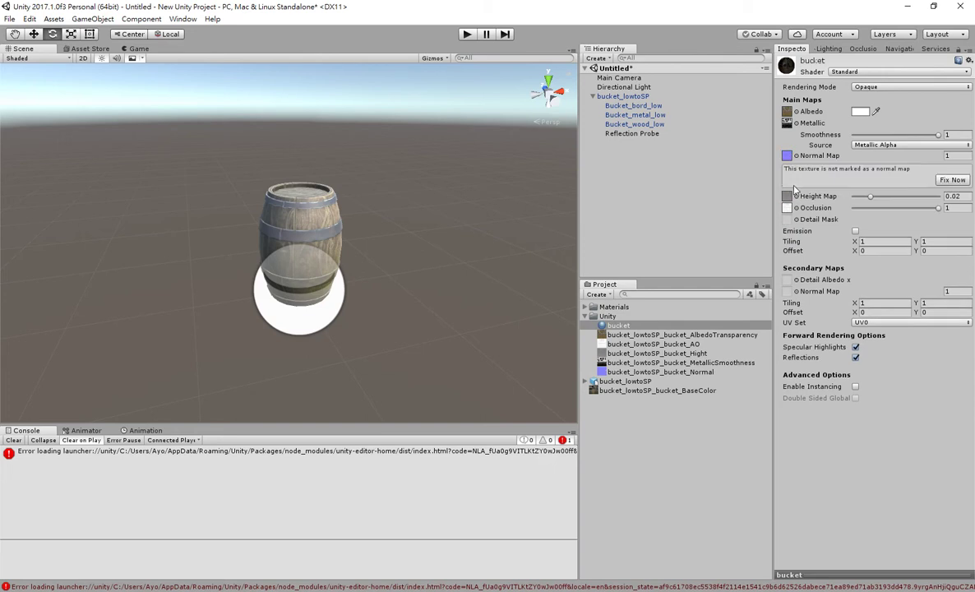
{"action": "left_click", "coordinate": [953, 180]}
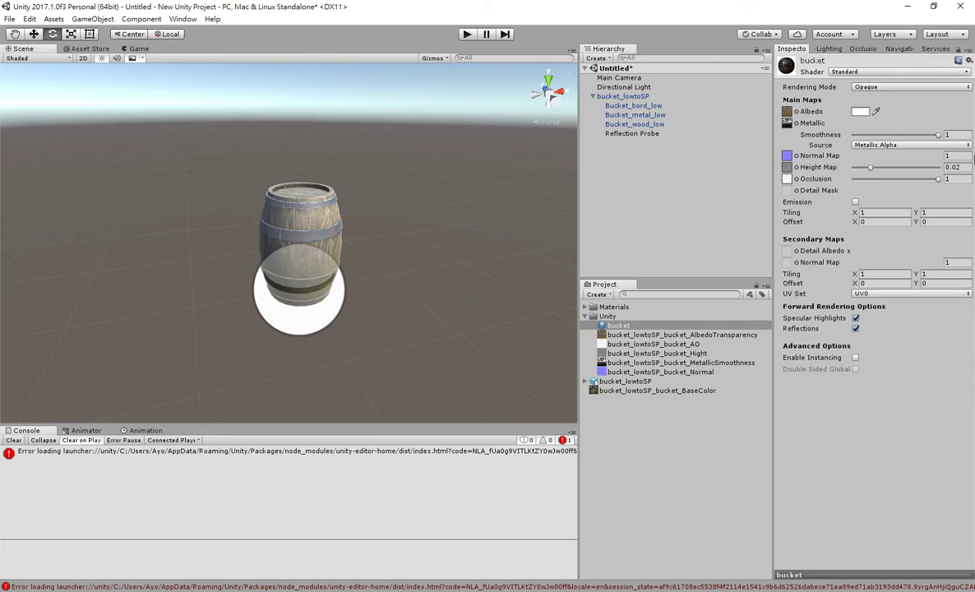
{"action": "mouse_move", "coordinate": [607, 329]}
{"action": "left_mouse_down"}
{"action": "mouse_move", "coordinate": [300, 223]}
{"action": "mouse_move", "coordinate": [62, 214]}
{"action": "left_mouse_up"}
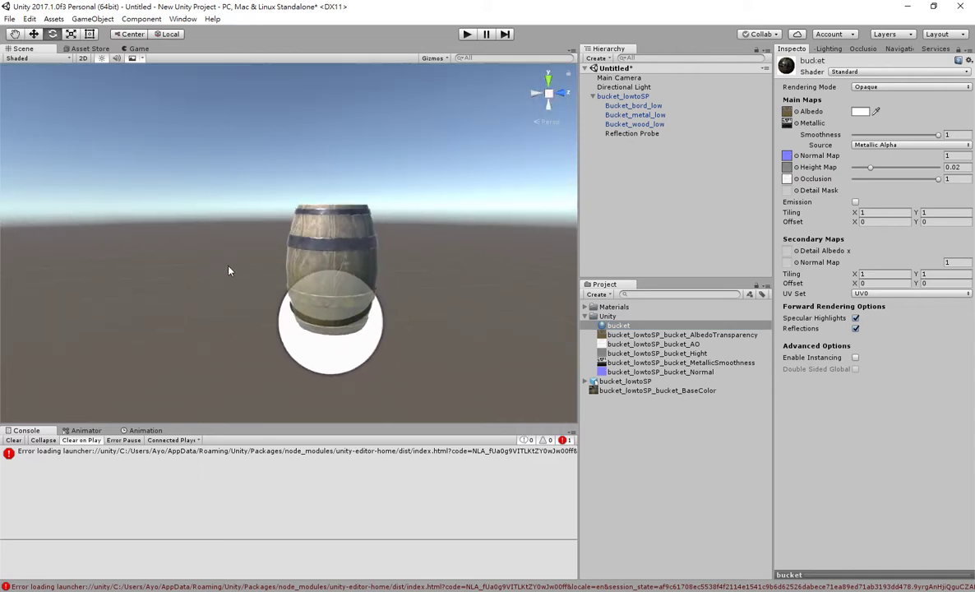
Zoom and orbit the Scene view around the barrel, checking the barrel and Directional Light.
{"action": "scroll", "coordinate": [235, 247], "scroll_direction": "down", "scroll_amount": 3}
{"action": "scroll", "coordinate": [240, 246], "scroll_direction": "up", "scroll_amount": 1}
{"action": "scroll", "coordinate": [244, 246], "scroll_direction": "up", "scroll_amount": 1}
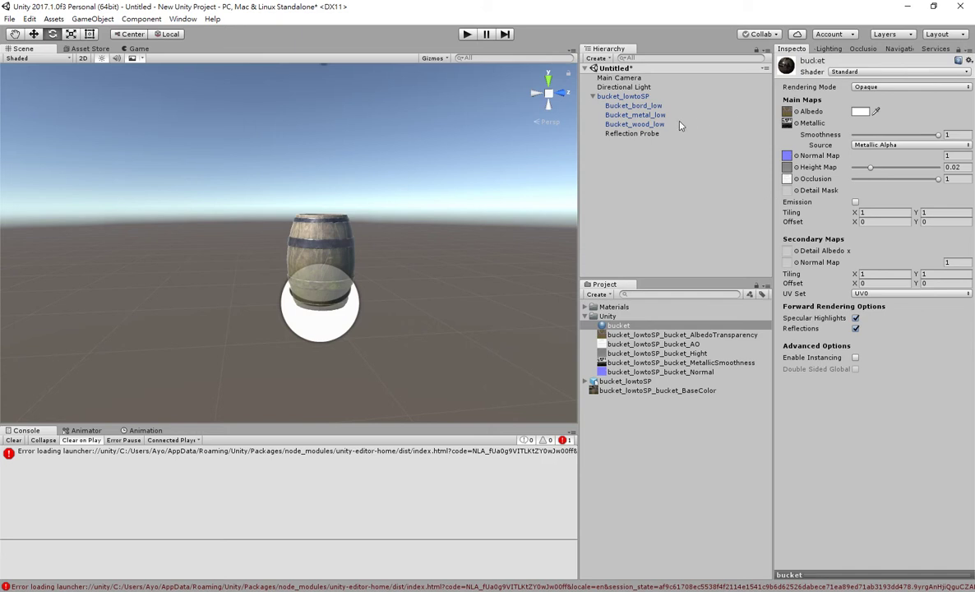
{"action": "left_click_drag", "start_coordinate": [305, 205], "coordinate": [326, 233], "text": "alt"}
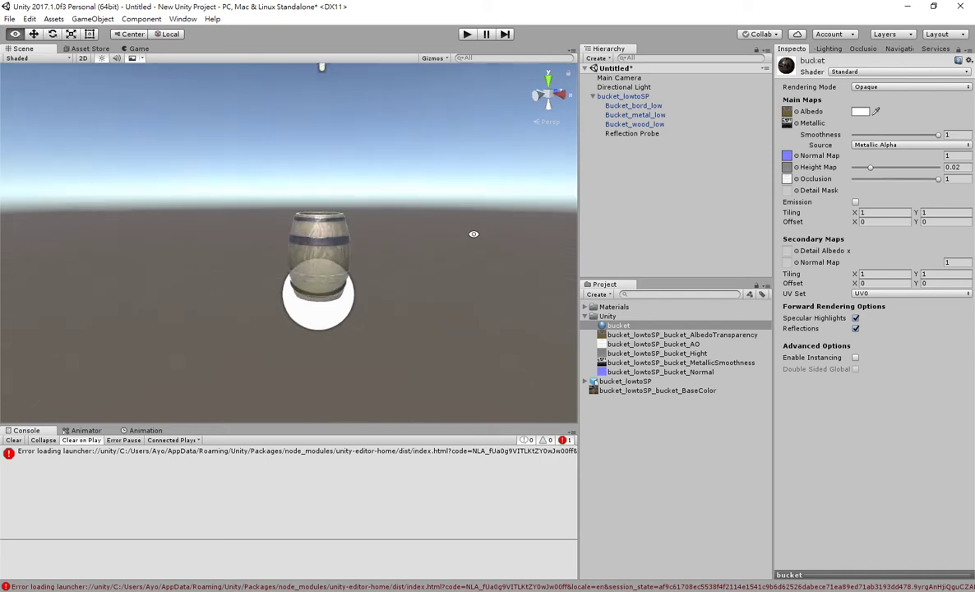
{"action": "left_click", "coordinate": [326, 233]}
{"action": "left_click_drag", "start_coordinate": [399, 256], "coordinate": [444, 196], "text": "alt"}
{"action": "left_click", "coordinate": [444, 196]}
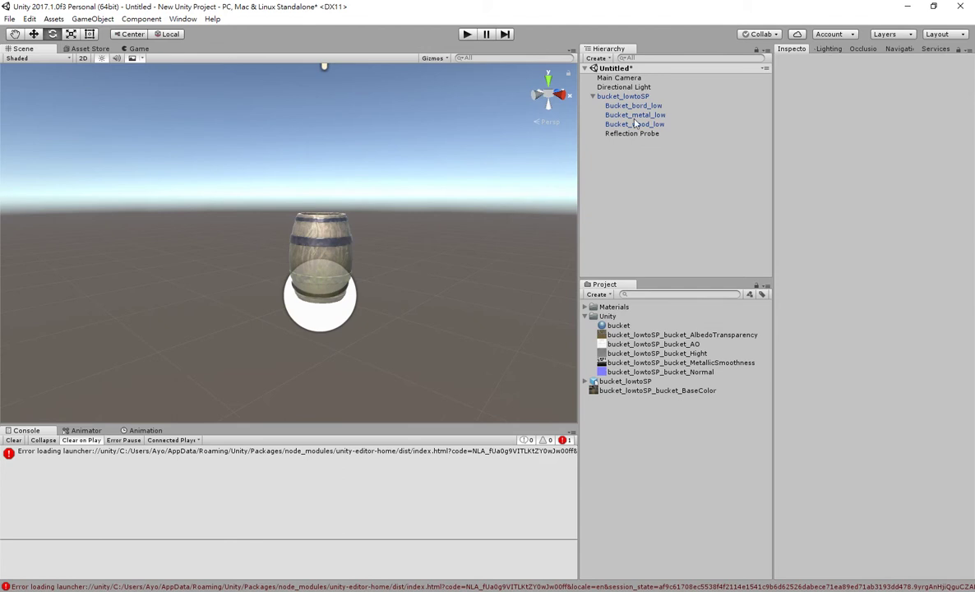
{"action": "left_click", "coordinate": [637, 86]}
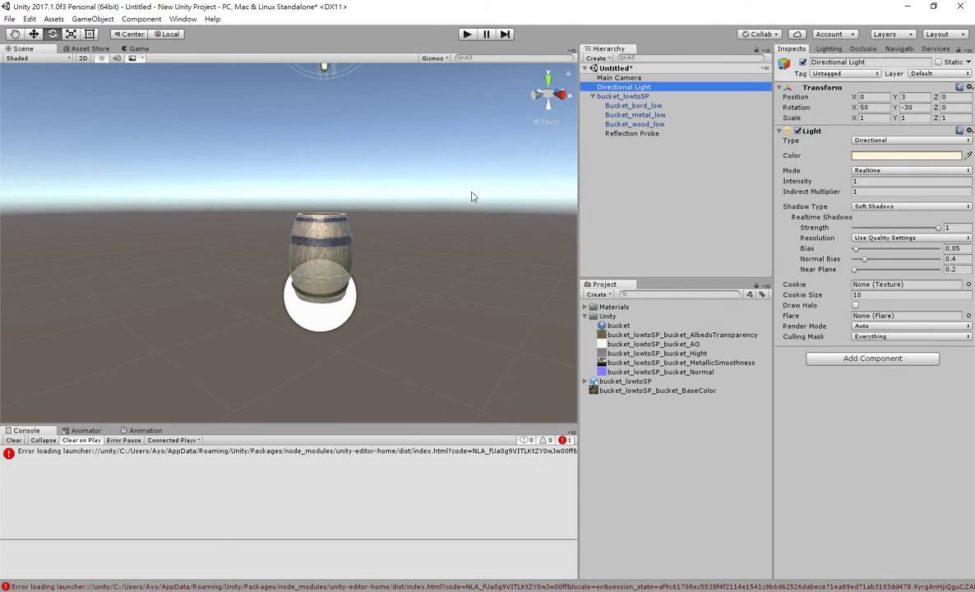
Rotate the bucket_lowtoSP barrel to Y -245.36 and inspect its bucket material.
{"action": "left_click", "coordinate": [325, 243]}
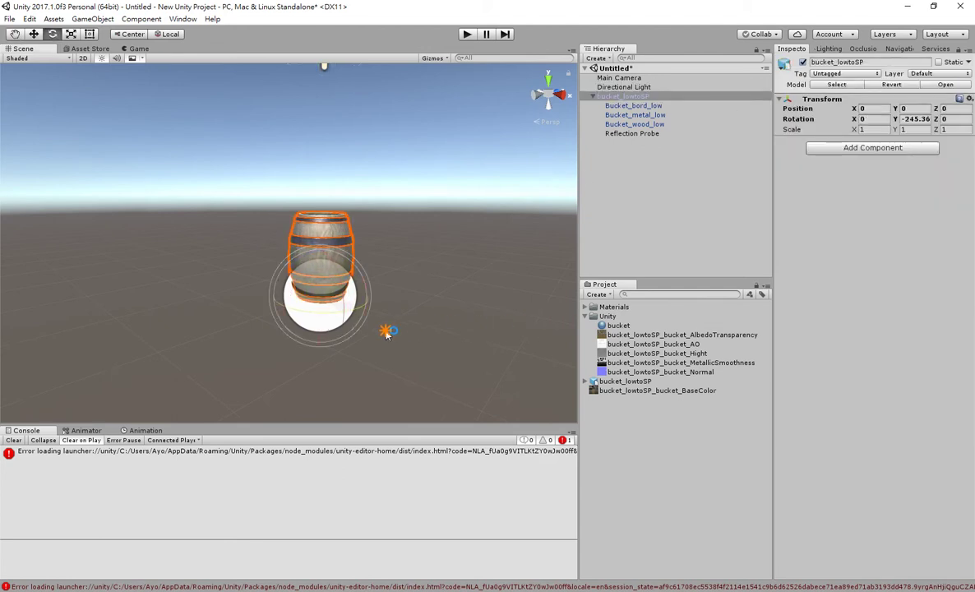
{"action": "left_click_drag", "start_coordinate": [496, 321], "coordinate": [359, 311]}
{"action": "left_click", "coordinate": [629, 106]}
{"action": "left_click", "coordinate": [623, 97]}
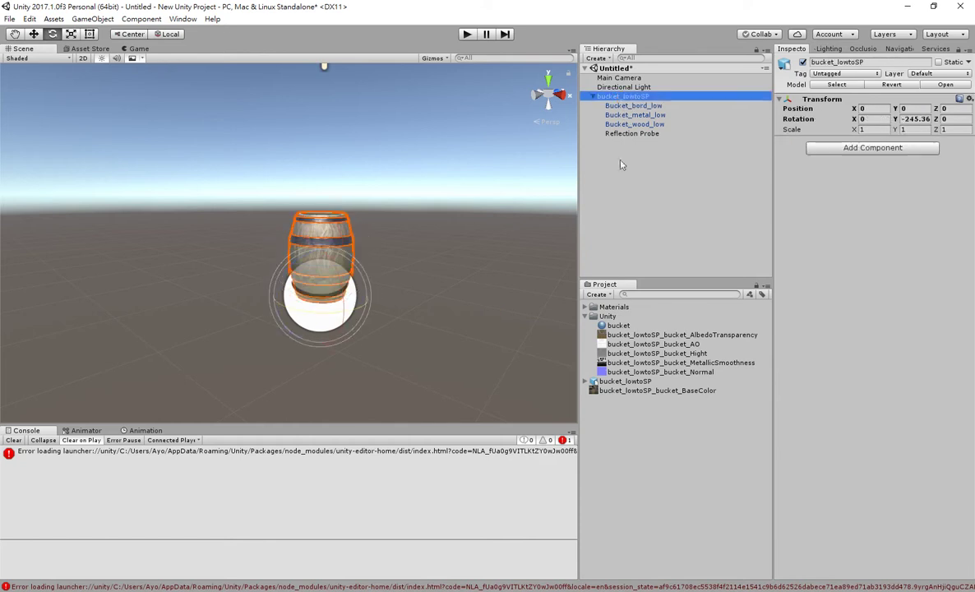
{"action": "left_click", "coordinate": [618, 326]}
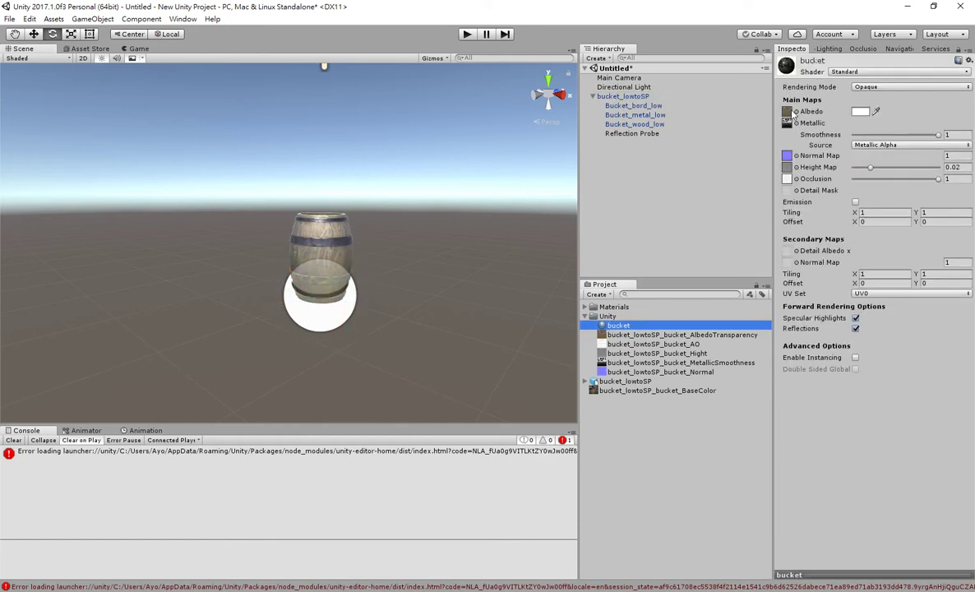
{"action": "scroll", "coordinate": [522, 283], "scroll_direction": "up", "scroll_amount": 3}
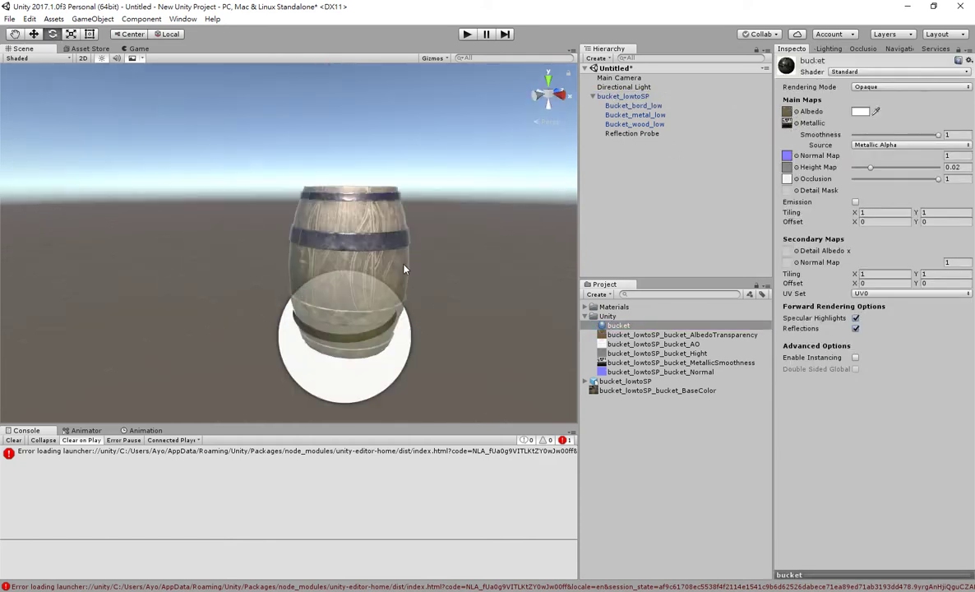
{"action": "left_click_drag", "start_coordinate": [200, 290], "coordinate": [347, 319], "text": "alt"}
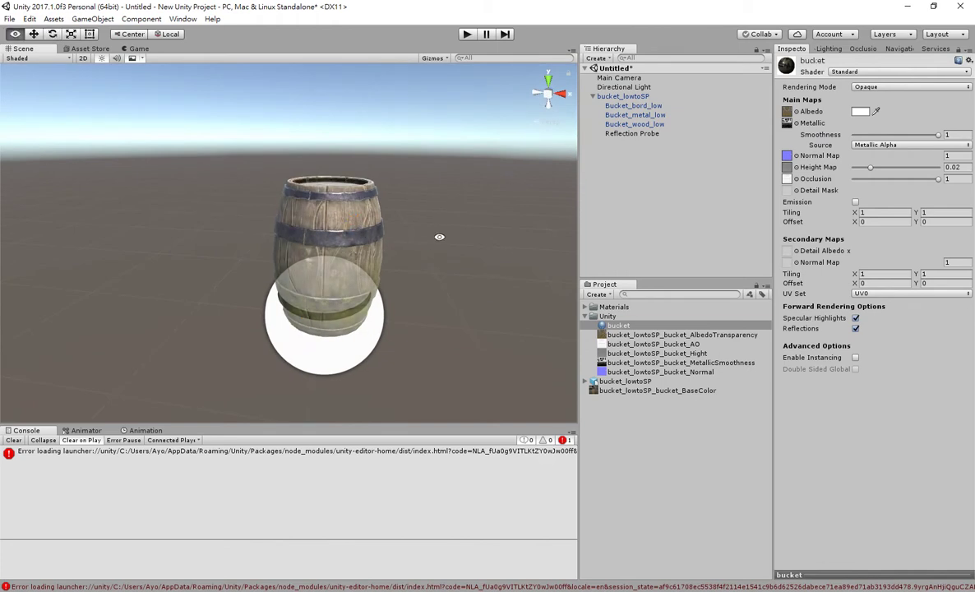
{"action": "mouse_move", "coordinate": [441, 235]}
{"action": "left_mouse_down", "text": "alt"}
{"action": "mouse_move", "coordinate": [360, 227]}
{"action": "mouse_move", "coordinate": [371, 218]}
{"action": "left_mouse_up", "text": "alt"}
Review the barrel's child parts and the Reflection Probe in the Hierarchy.
{"action": "left_click", "coordinate": [593, 96]}
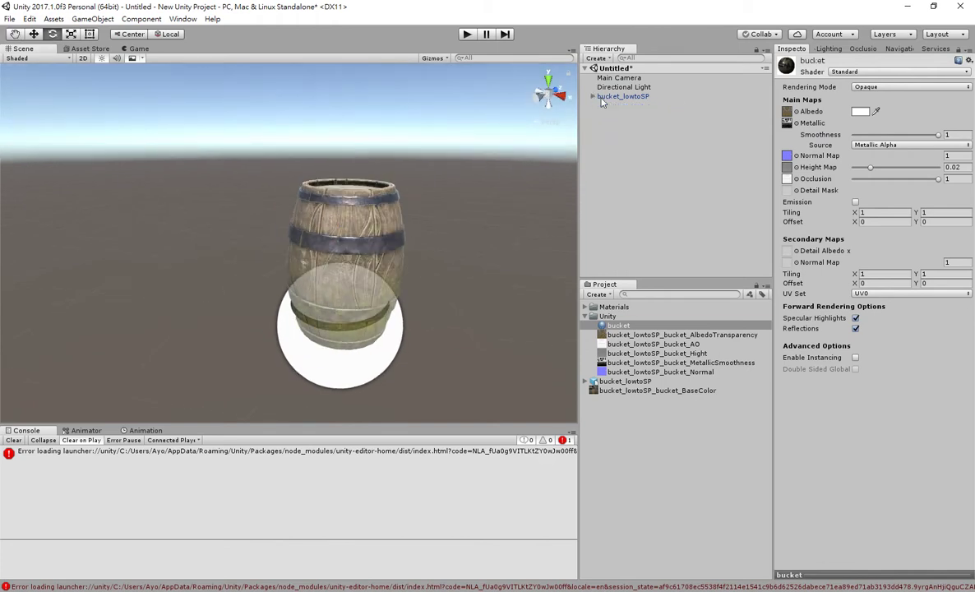
{"action": "left_click", "coordinate": [593, 96]}
{"action": "left_click", "coordinate": [628, 105]}
{"action": "left_click", "coordinate": [642, 133]}
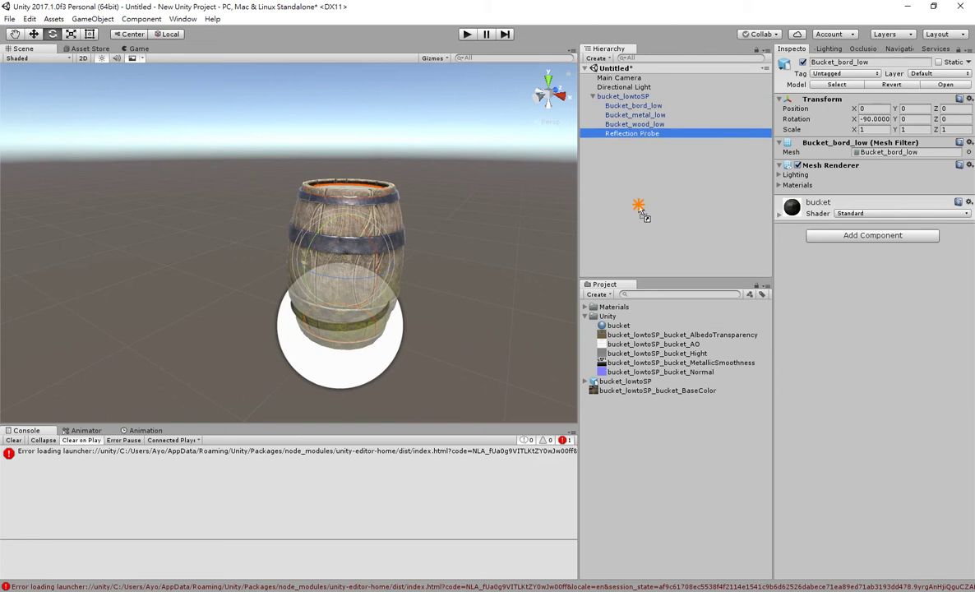
{"action": "left_click", "coordinate": [635, 125]}
{"action": "left_click", "coordinate": [628, 97], "text": "shift"}
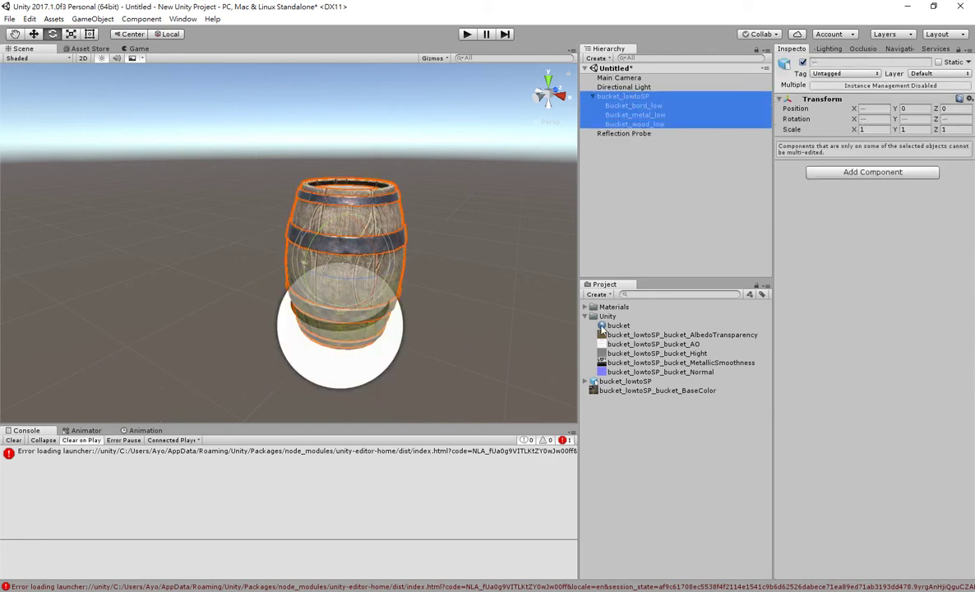
Frame the barrel and rotate it further to a Y rotation of -315.57.
{"action": "left_click", "coordinate": [452, 262]}
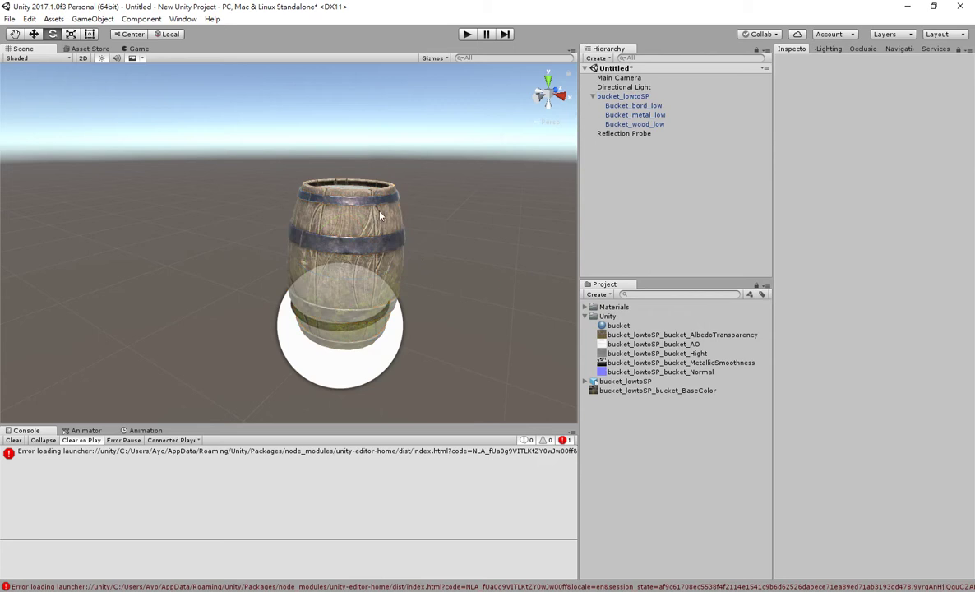
{"action": "left_click", "coordinate": [380, 216]}
{"action": "key", "text": "f"}
{"action": "mouse_move", "coordinate": [337, 276]}
{"action": "left_mouse_down"}
{"action": "mouse_move", "coordinate": [485, 279]}
{"action": "mouse_move", "coordinate": [457, 272]}
{"action": "left_mouse_up"}
{"action": "left_click", "coordinate": [457, 272]}
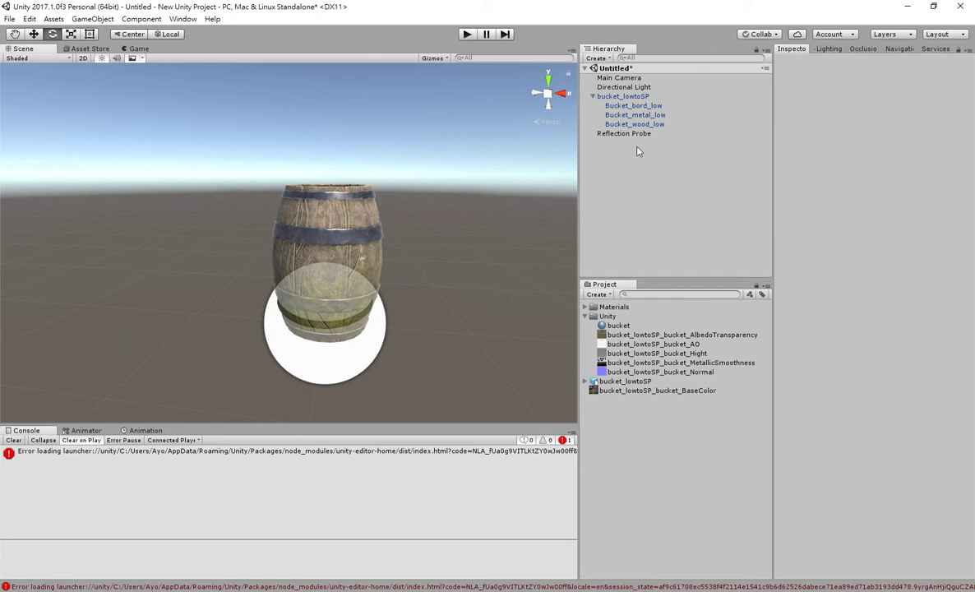
Angle the Directional Light to rotation 49.062, -44.67, -11.187 to relight the barrel.
{"action": "left_click", "coordinate": [621, 78]}
{"action": "left_click", "coordinate": [623, 87]}
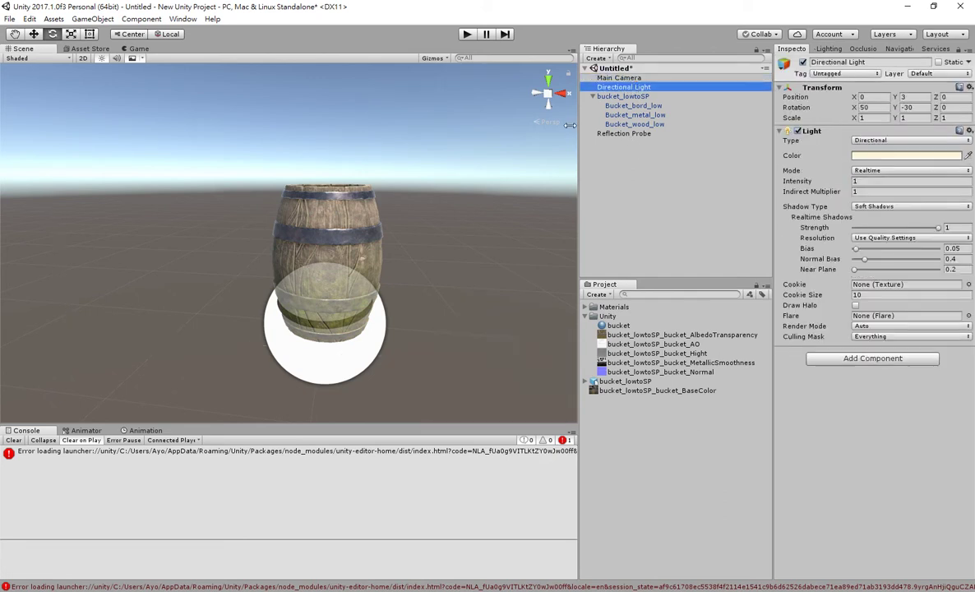
{"action": "scroll", "coordinate": [425, 204], "scroll_direction": "down", "scroll_amount": 2}
{"action": "scroll", "coordinate": [425, 204], "scroll_direction": "down", "scroll_amount": 2}
{"action": "scroll", "coordinate": [425, 204], "scroll_direction": "down", "scroll_amount": 2}
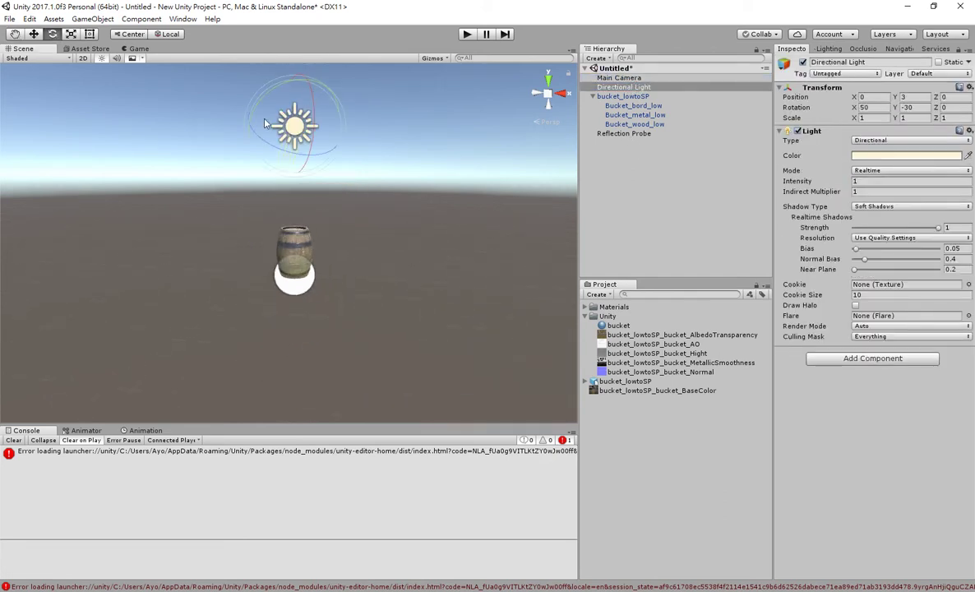
{"action": "left_click_drag", "start_coordinate": [265, 100], "coordinate": [196, 118]}
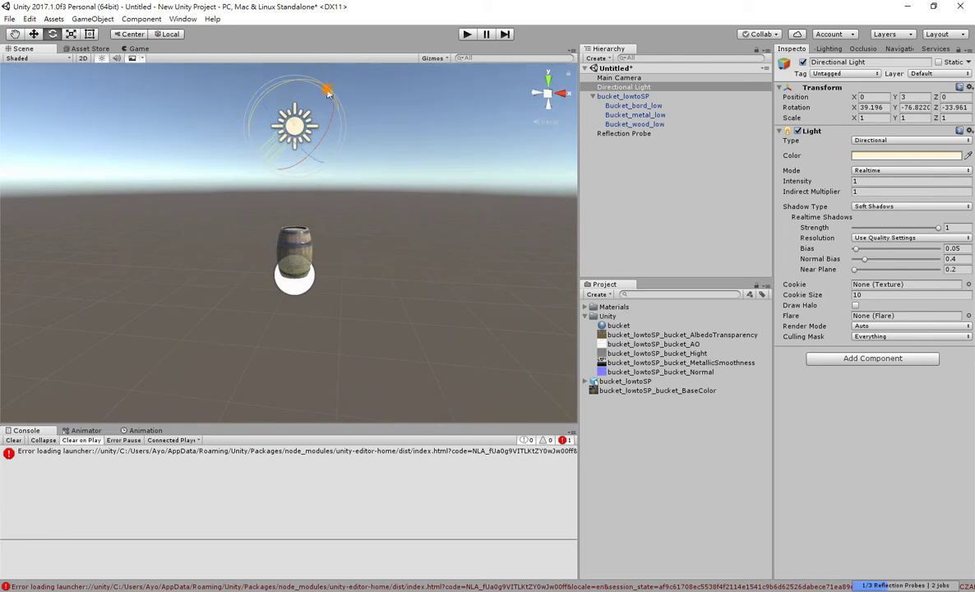
{"action": "scroll", "coordinate": [203, 306], "scroll_direction": "up", "scroll_amount": 5}
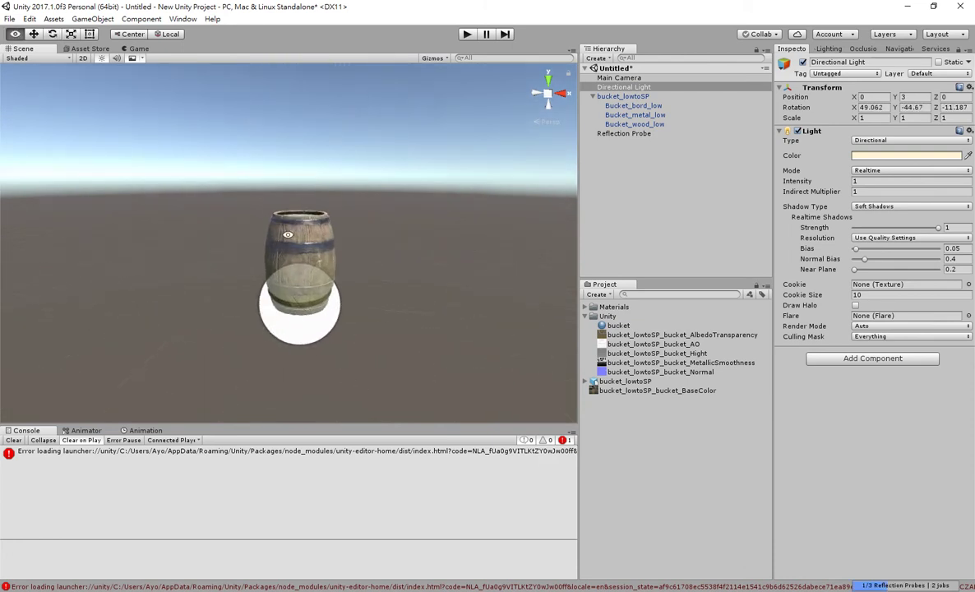
{"action": "mouse_move", "coordinate": [203, 305]}
{"action": "left_mouse_down", "text": "alt"}
{"action": "mouse_move", "coordinate": [351, 277]}
{"action": "mouse_move", "coordinate": [571, 129]}
{"action": "left_mouse_up", "text": "alt"}
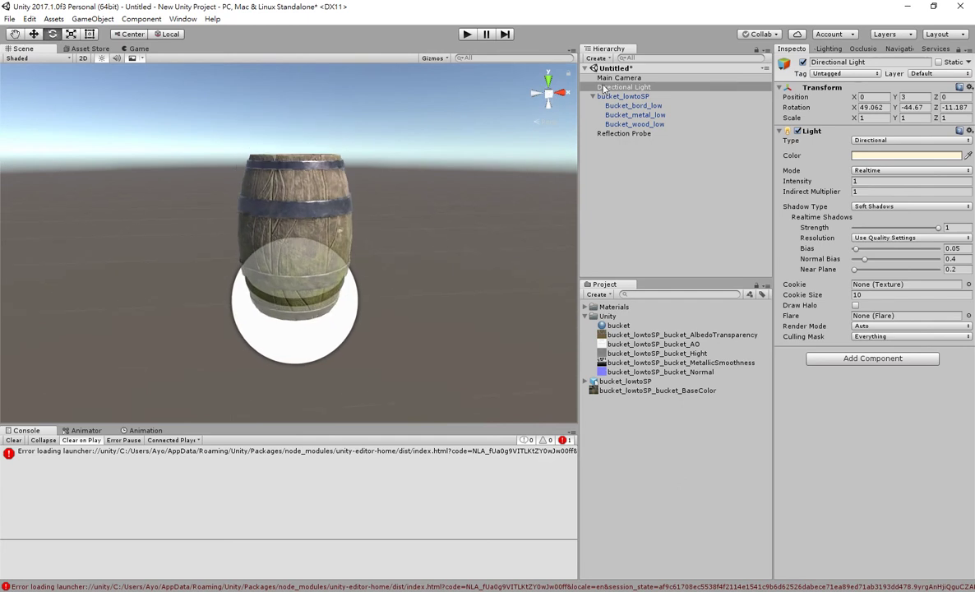
Collapse bucket_lowtoSP, select the Reflection Probe, and orbit to view the barrel from above.
{"action": "left_click", "coordinate": [594, 96]}
{"action": "left_click", "coordinate": [604, 107]}
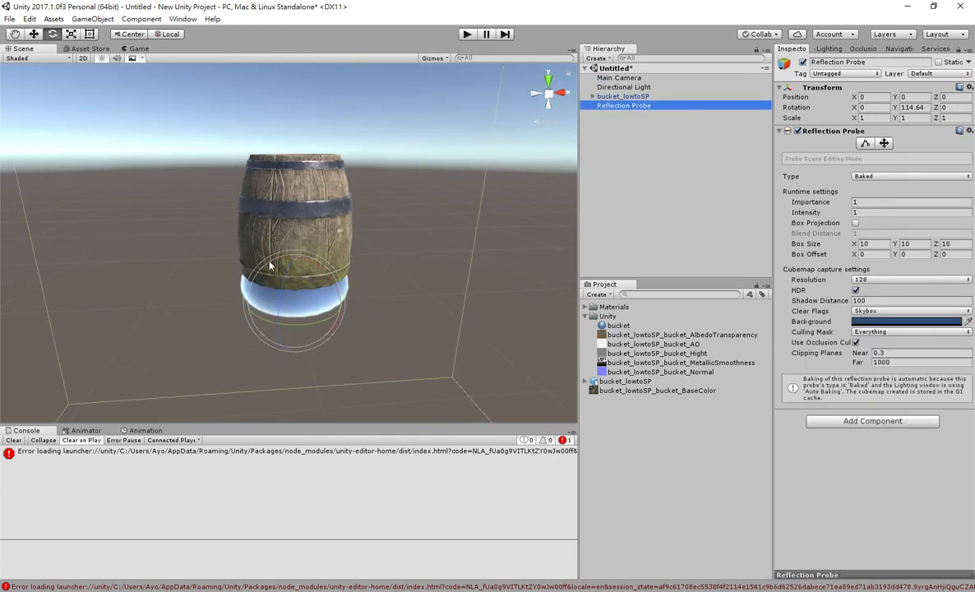
{"action": "left_click_drag", "start_coordinate": [209, 207], "coordinate": [165, 206], "text": "alt"}
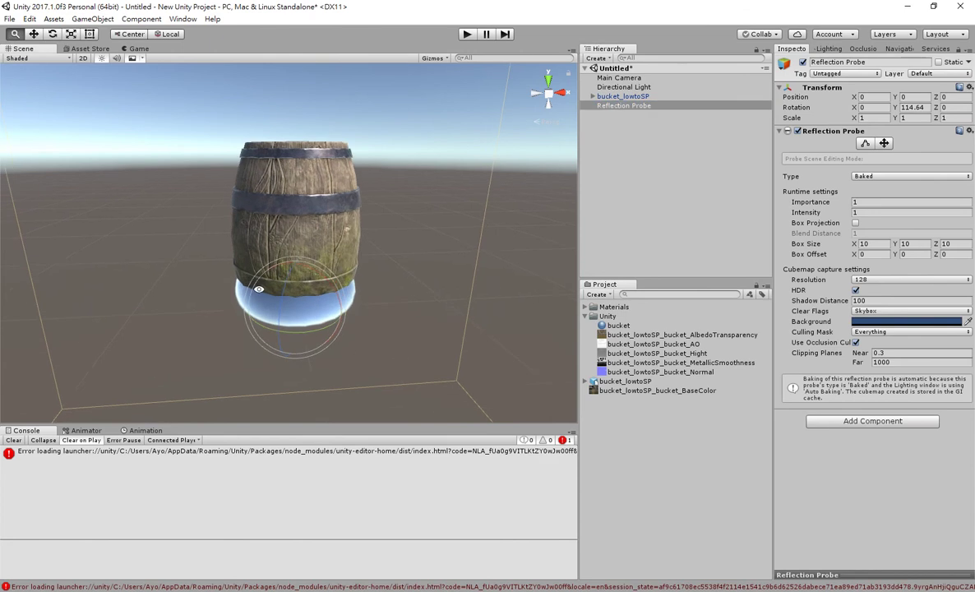
{"action": "left_click_drag", "start_coordinate": [174, 270], "coordinate": [249, 229], "text": "alt"}
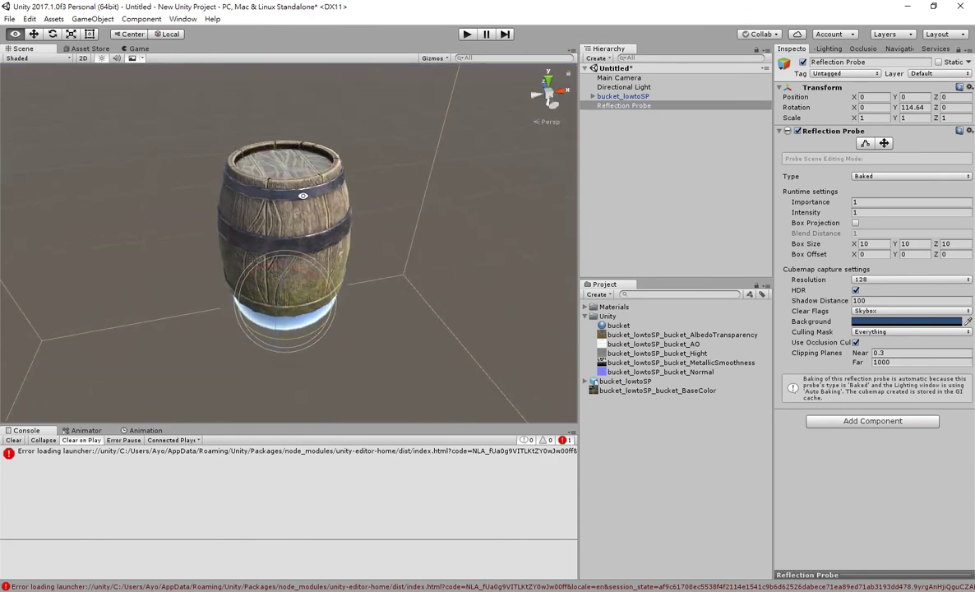